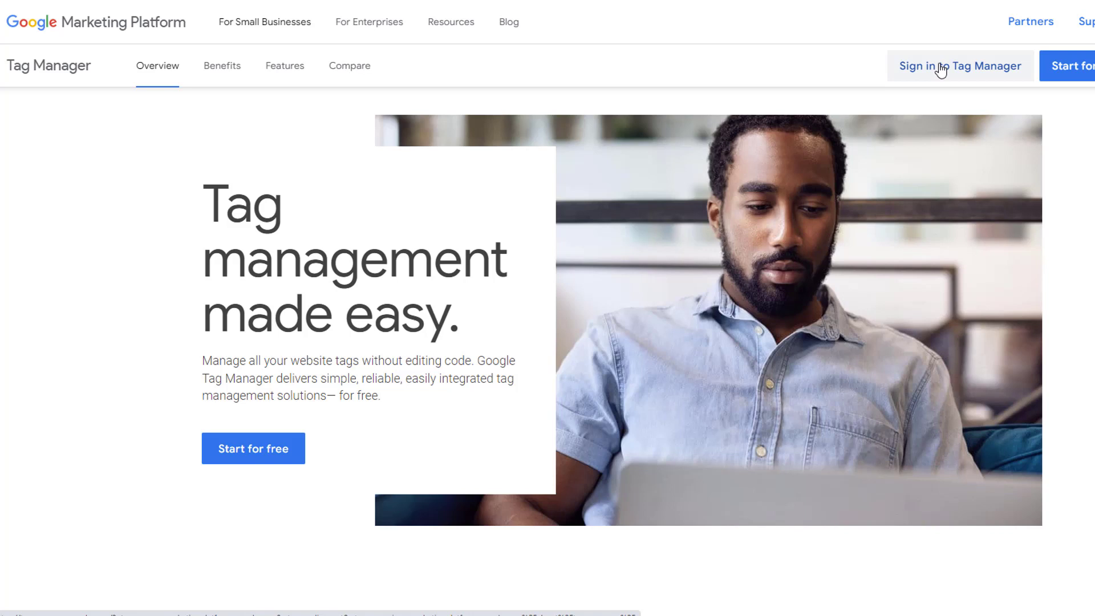
{"action": "left_click", "coordinate": [941, 68]}
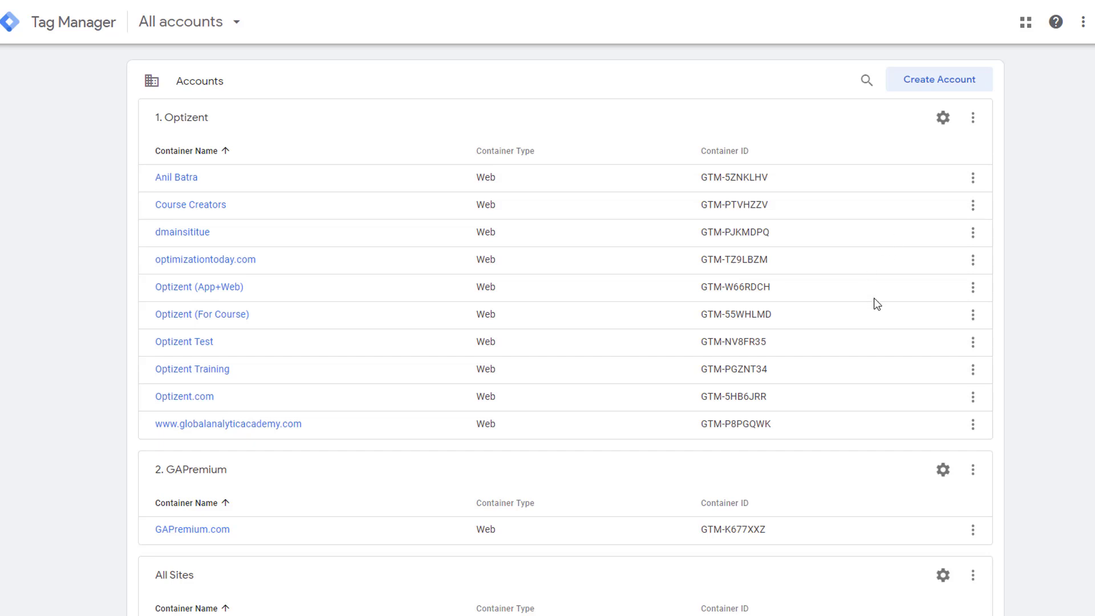
{"action": "left_click", "coordinate": [973, 120]}
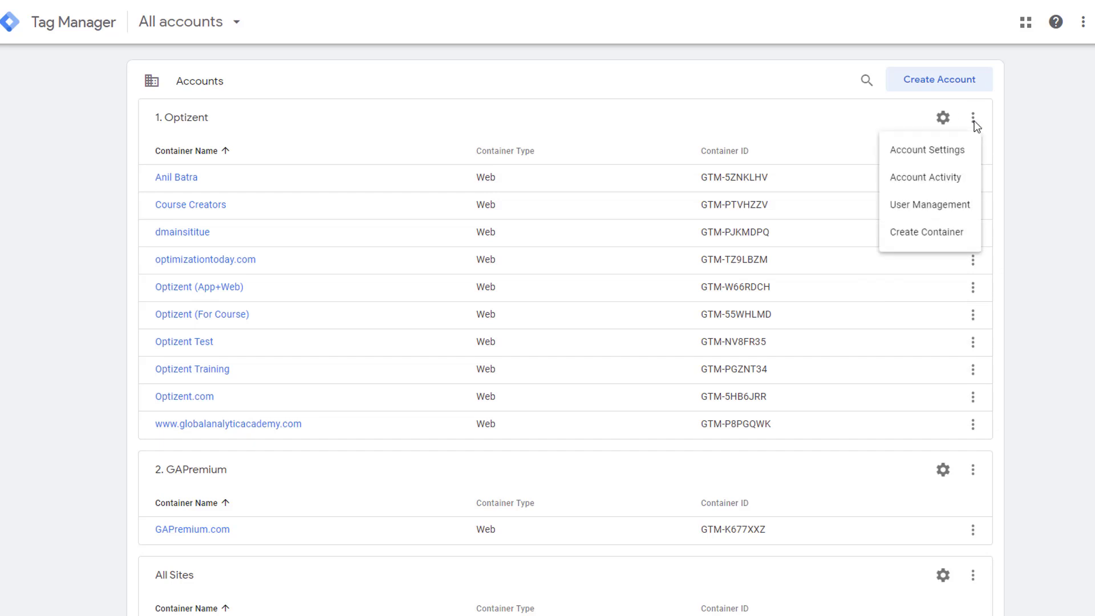
{"action": "left_click", "coordinate": [936, 242]}
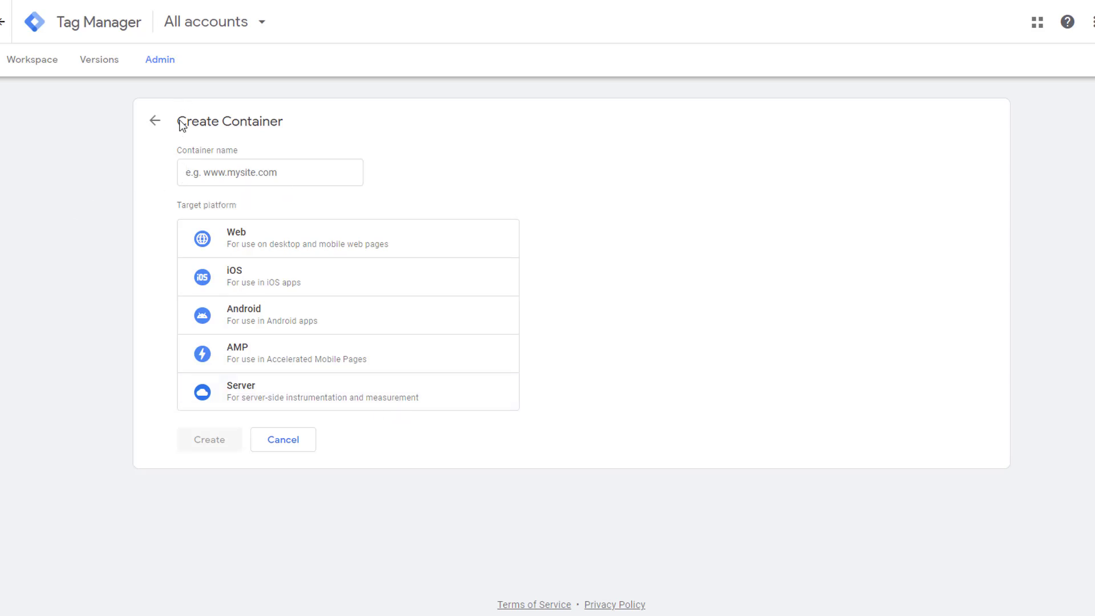
{"action": "left_click", "coordinate": [228, 166]}
{"action": "type", "text": "www"}
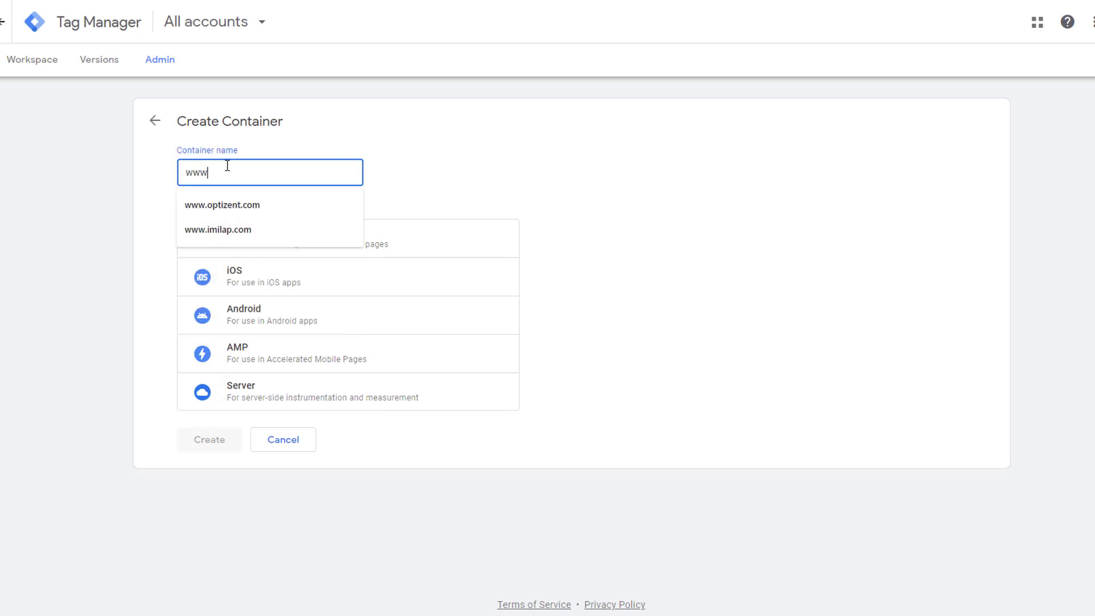
{"action": "type", "text": ".optizent.com"}
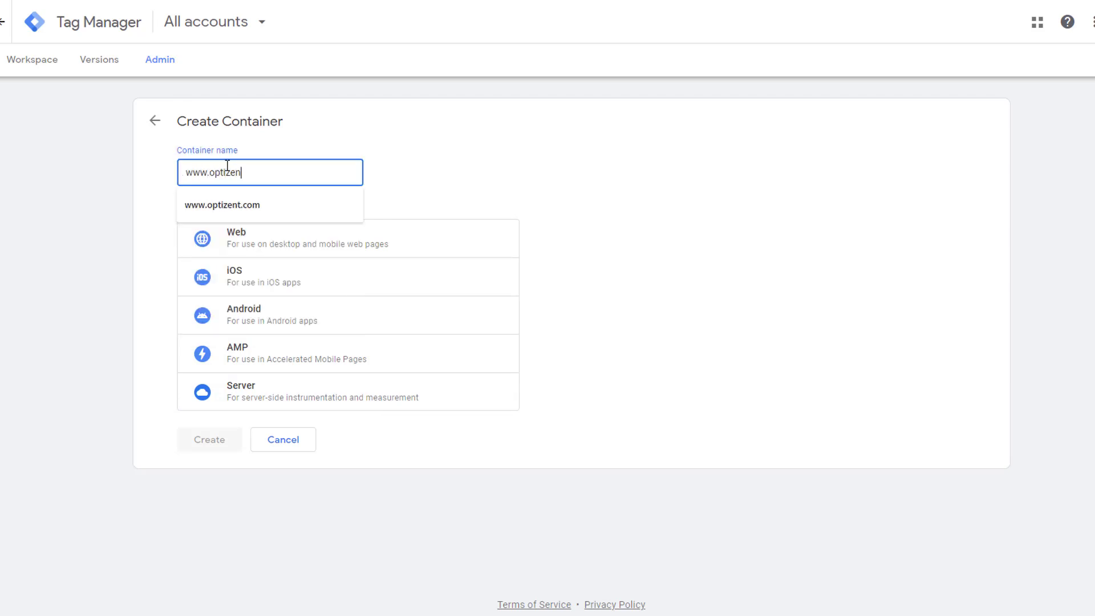
{"action": "left_click", "coordinate": [323, 255]}
{"action": "left_click", "coordinate": [212, 438]}
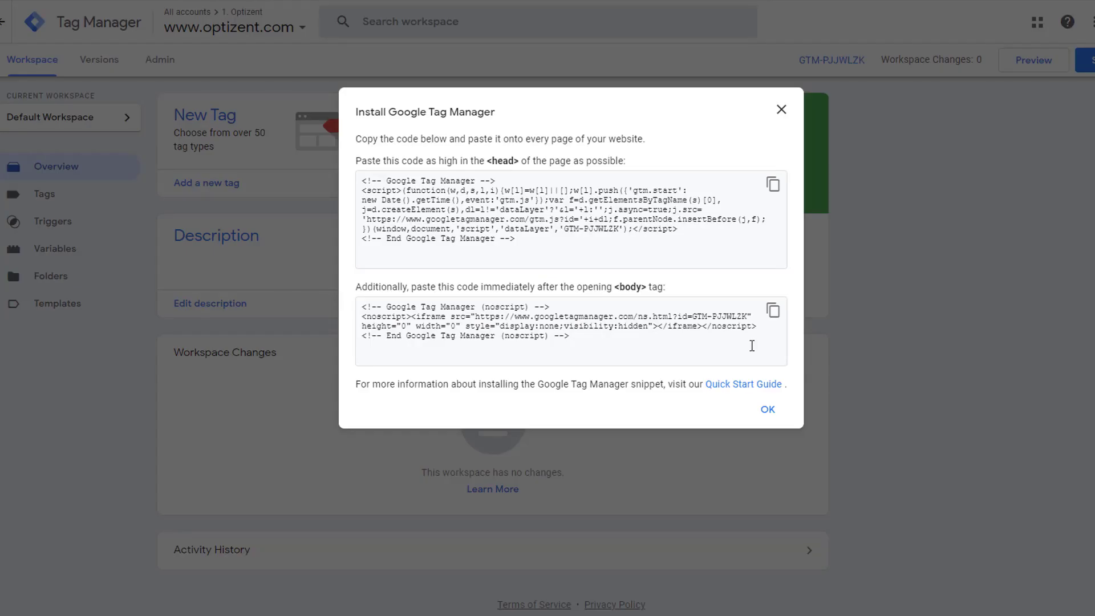
Step: Examine the head and body installation snippets and the container ID in the code, and close the installation dialog
{"action": "left_click_drag", "start_coordinate": [538, 240], "coordinate": [318, 175]}
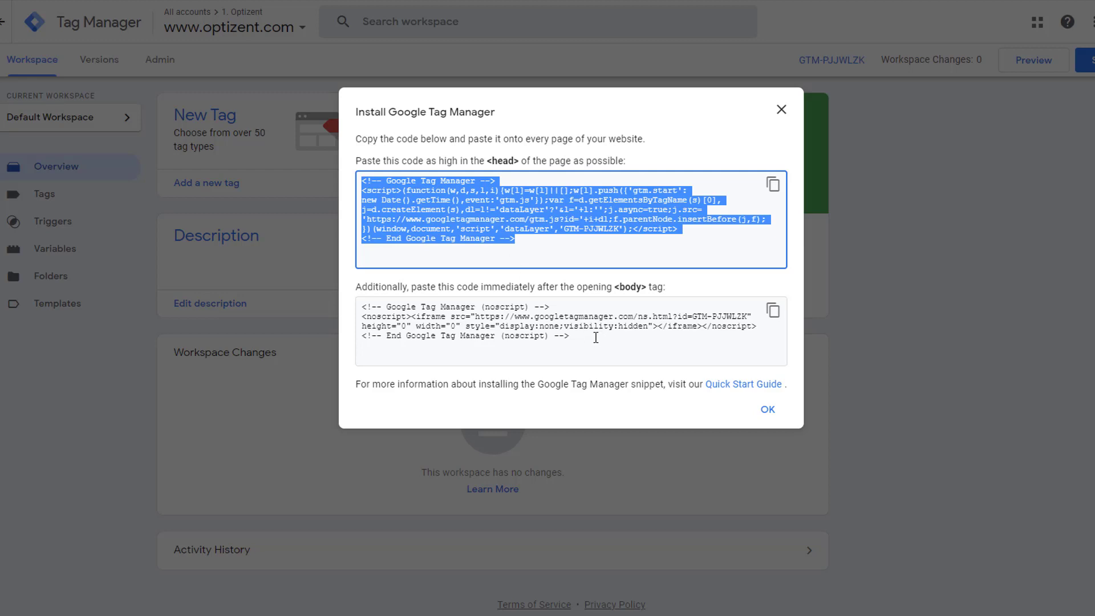
{"action": "left_click_drag", "start_coordinate": [602, 339], "coordinate": [359, 304]}
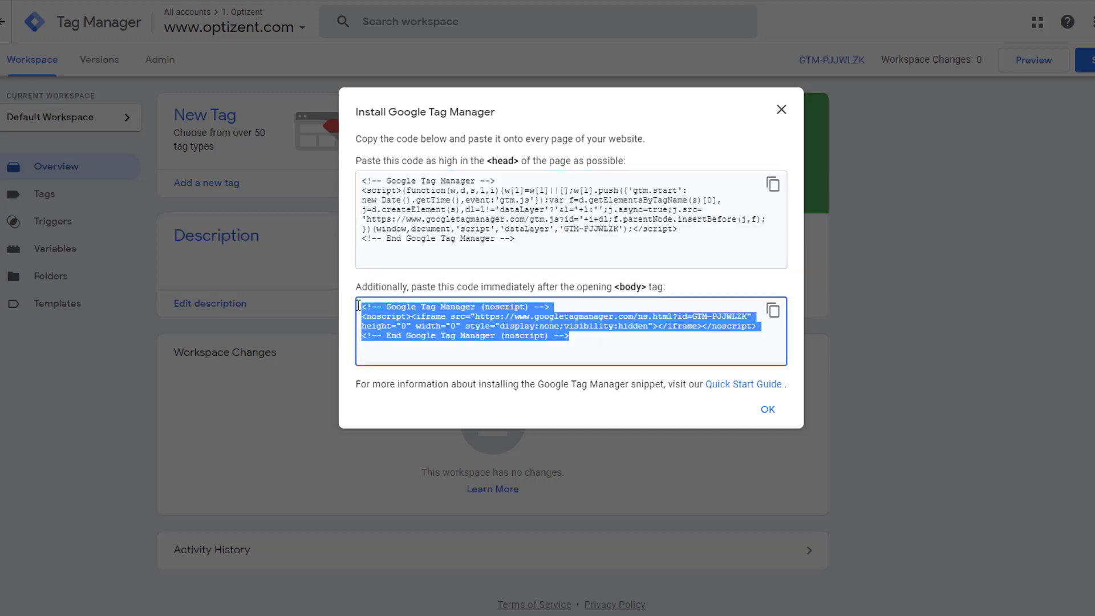
{"action": "left_click", "coordinate": [439, 320]}
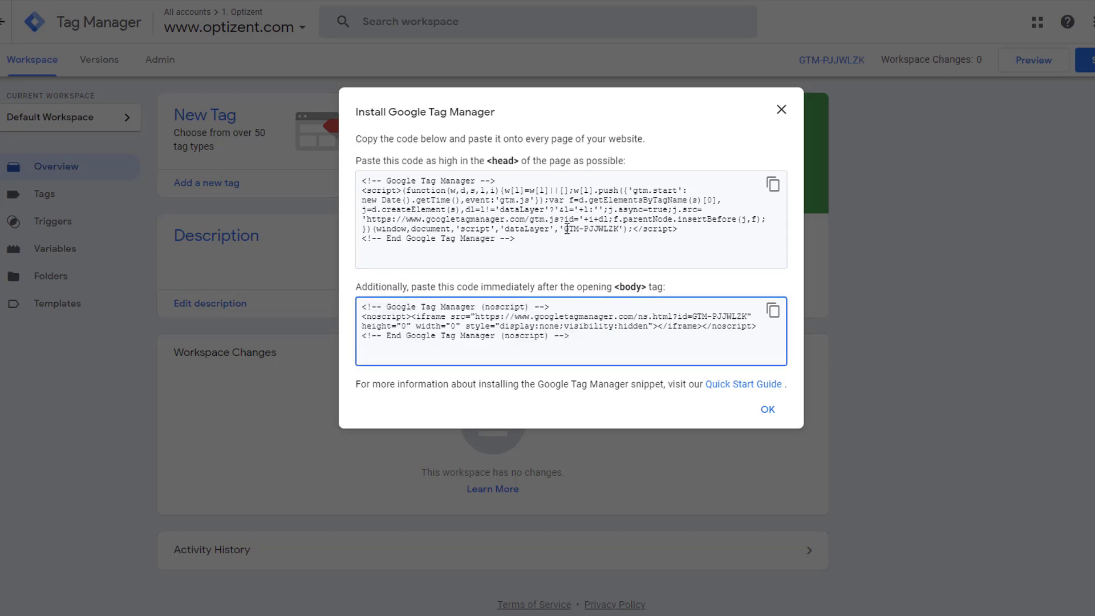
{"action": "left_click", "coordinate": [552, 518]}
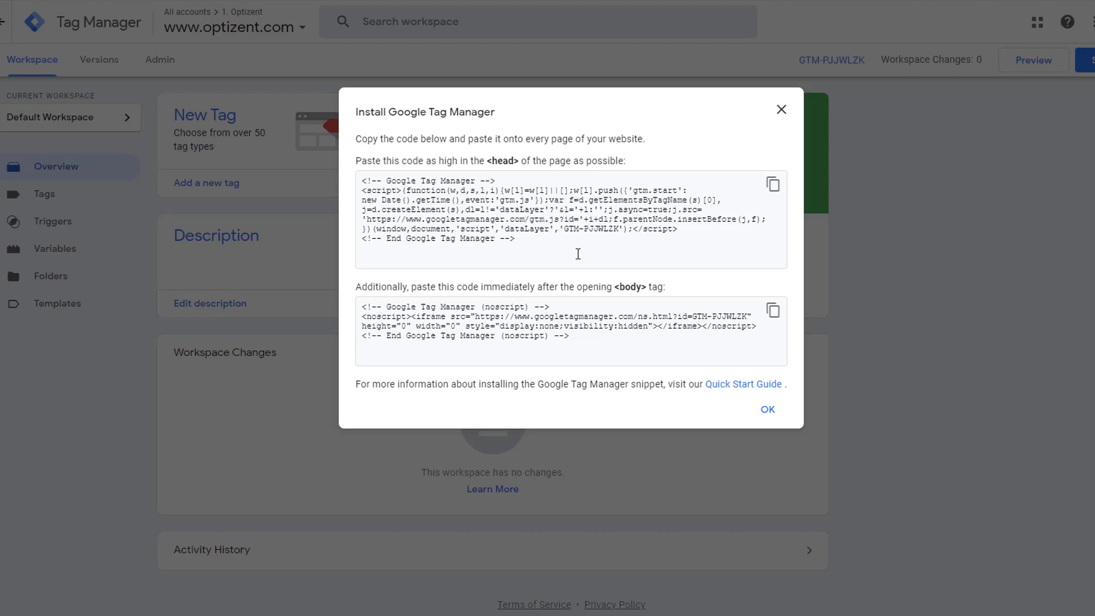
{"action": "left_click_drag", "start_coordinate": [563, 229], "coordinate": [619, 228]}
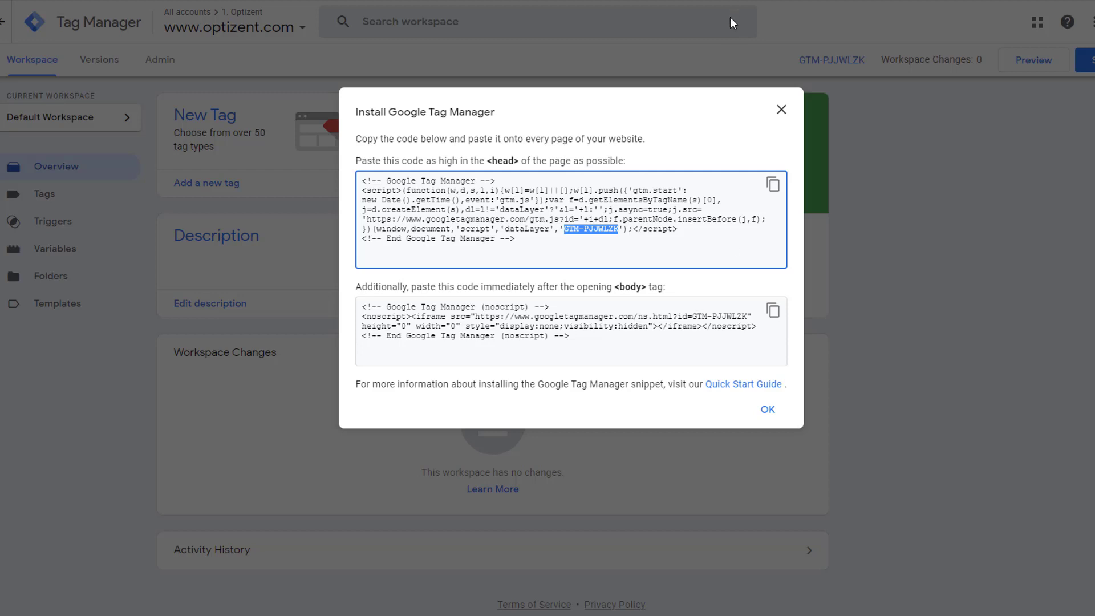
{"action": "left_click", "coordinate": [781, 111]}
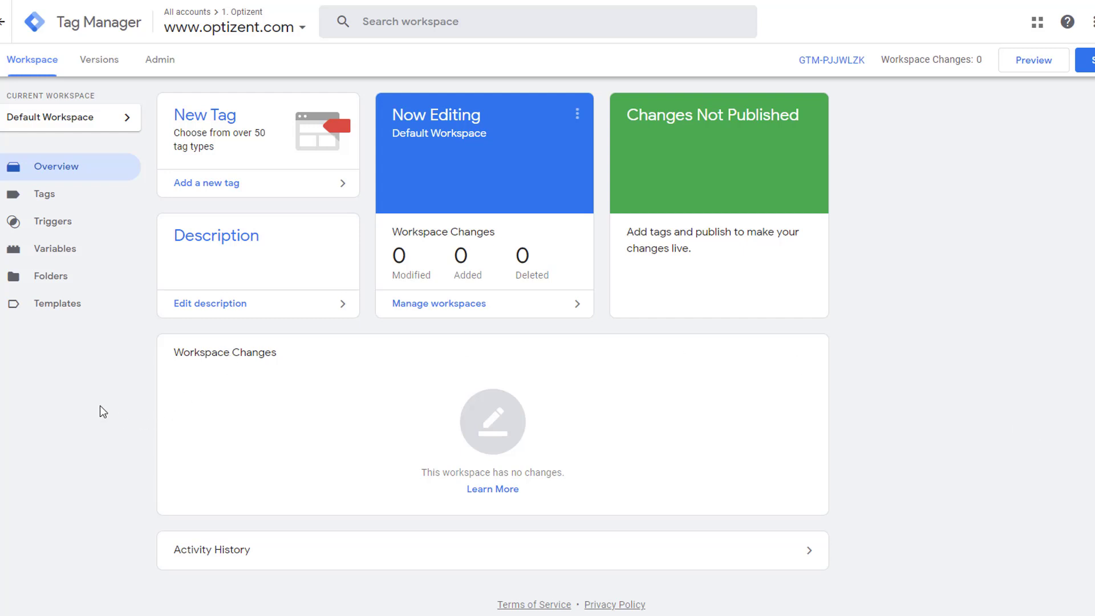
Step: Create a new tag in the container and name it "GA Page View"
{"action": "left_click", "coordinate": [48, 198]}
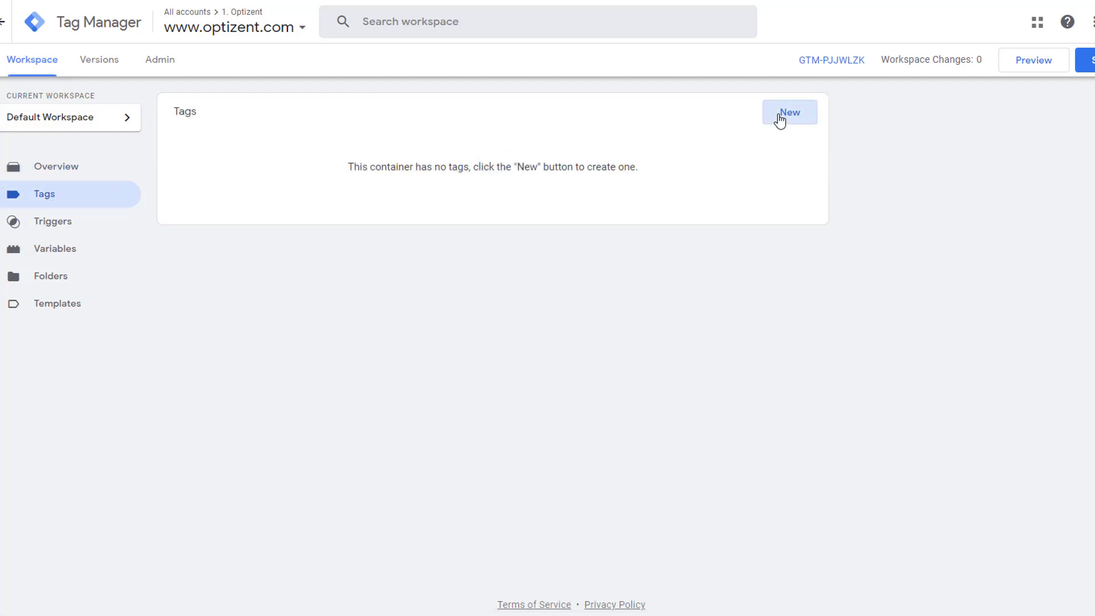
{"action": "left_click", "coordinate": [778, 113]}
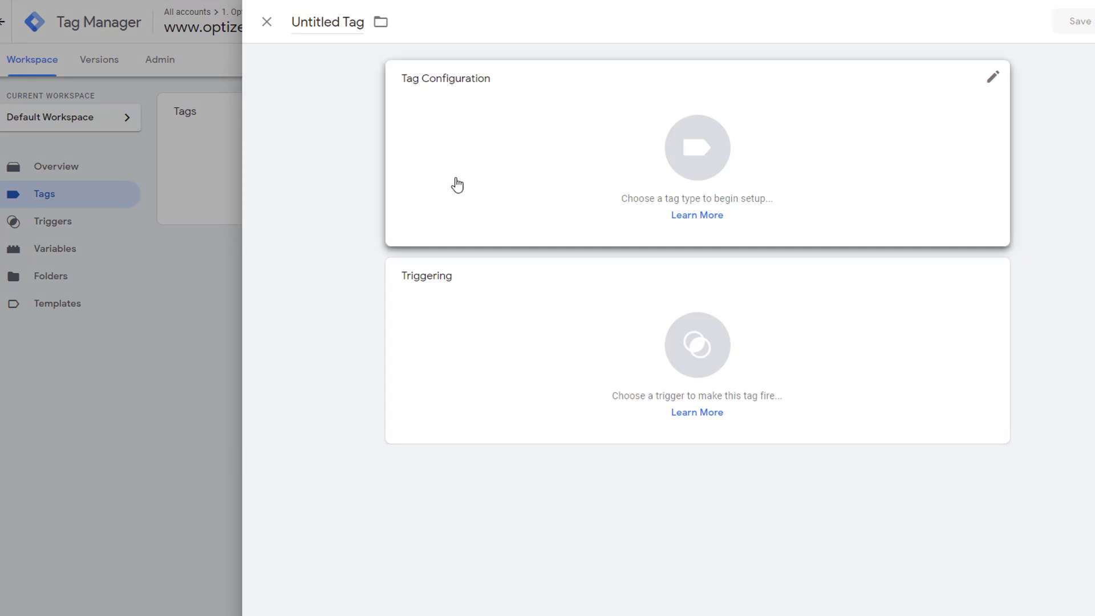
{"action": "left_click", "coordinate": [296, 23]}
{"action": "left_click_drag", "start_coordinate": [296, 23], "coordinate": [367, 27]}
{"action": "type", "text": "GA"}
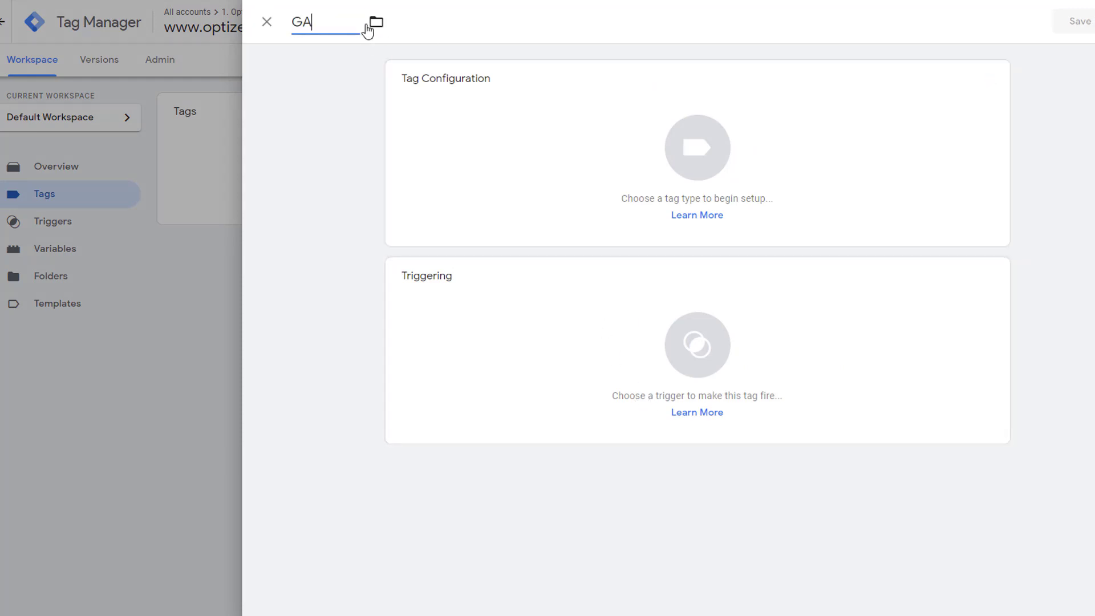
{"action": "type", "text": " Page View"}
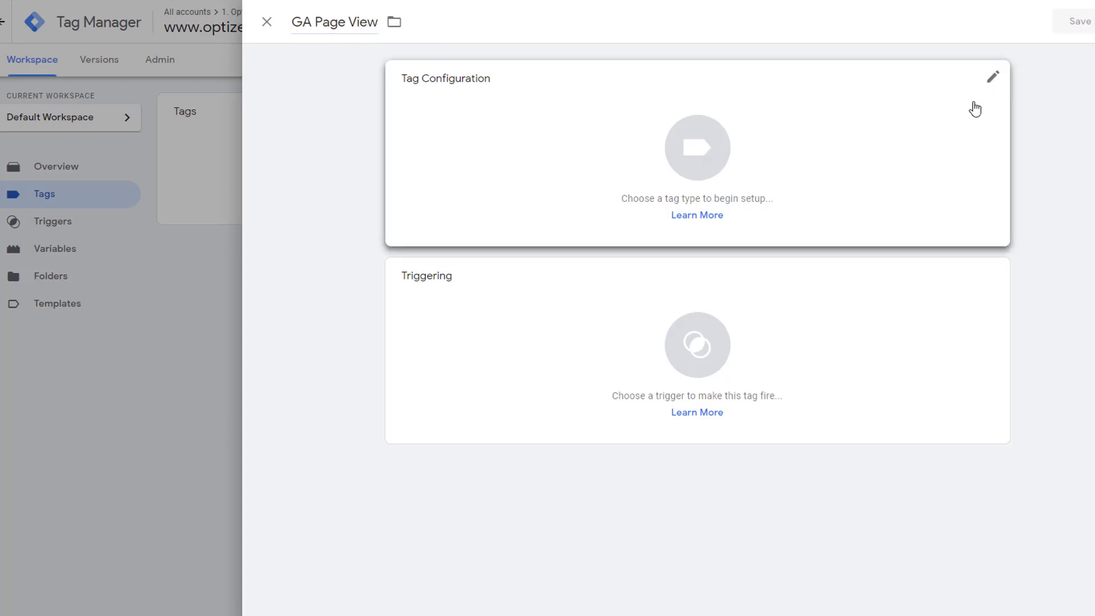
Step: Set the tag type to Google Analytics: Universal Analytics, keeping Page View as the track type
{"action": "left_click", "coordinate": [990, 97]}
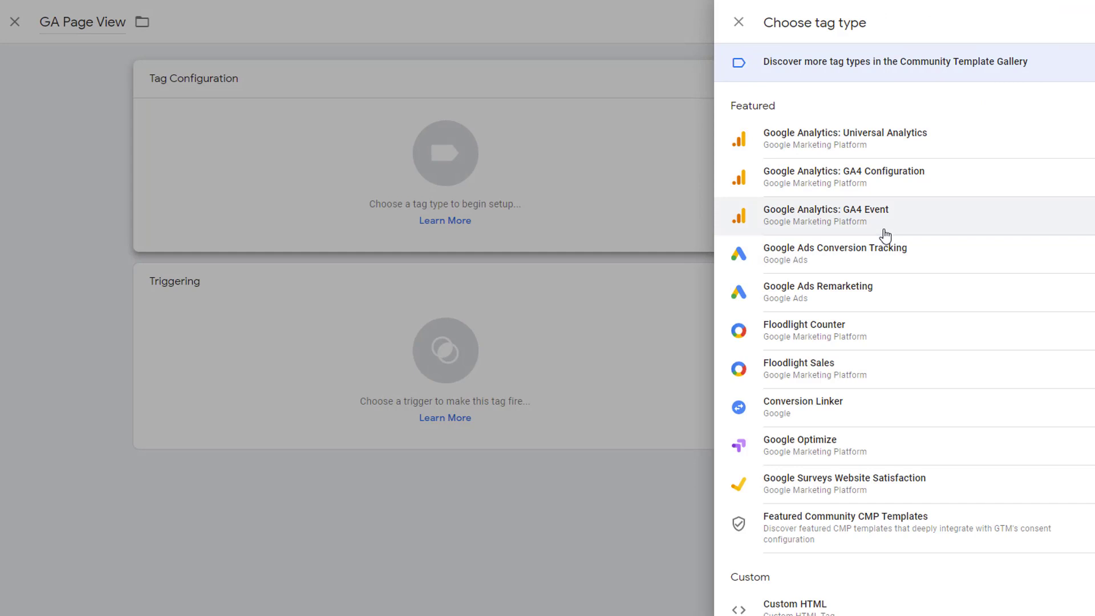
{"action": "scroll", "coordinate": [912, 516], "scroll_direction": "down", "scroll_amount": 8}
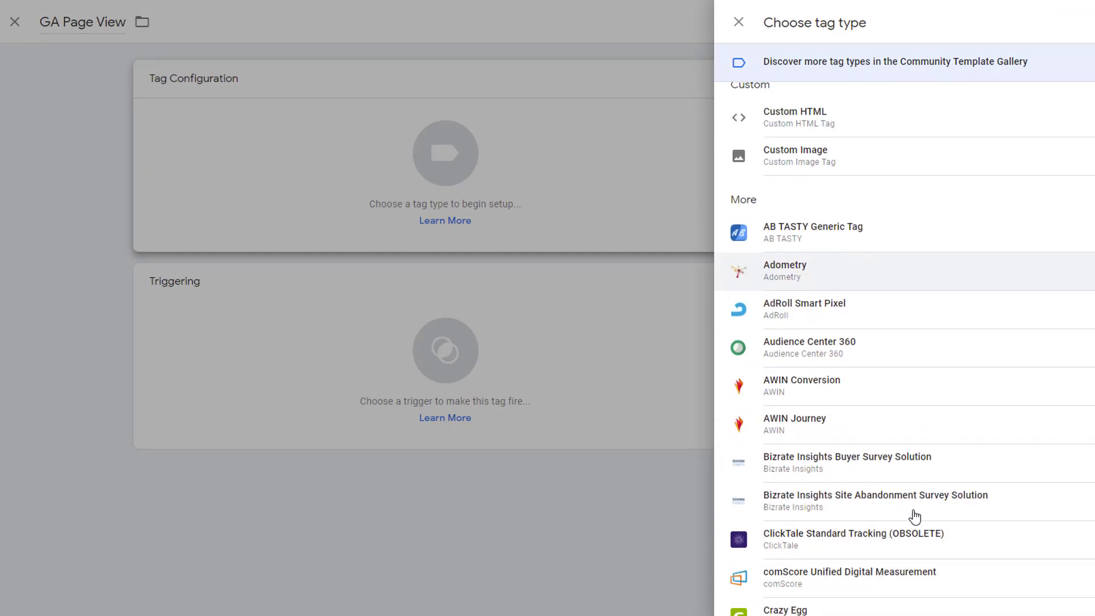
{"action": "scroll", "coordinate": [913, 516], "scroll_direction": "up", "scroll_amount": 8}
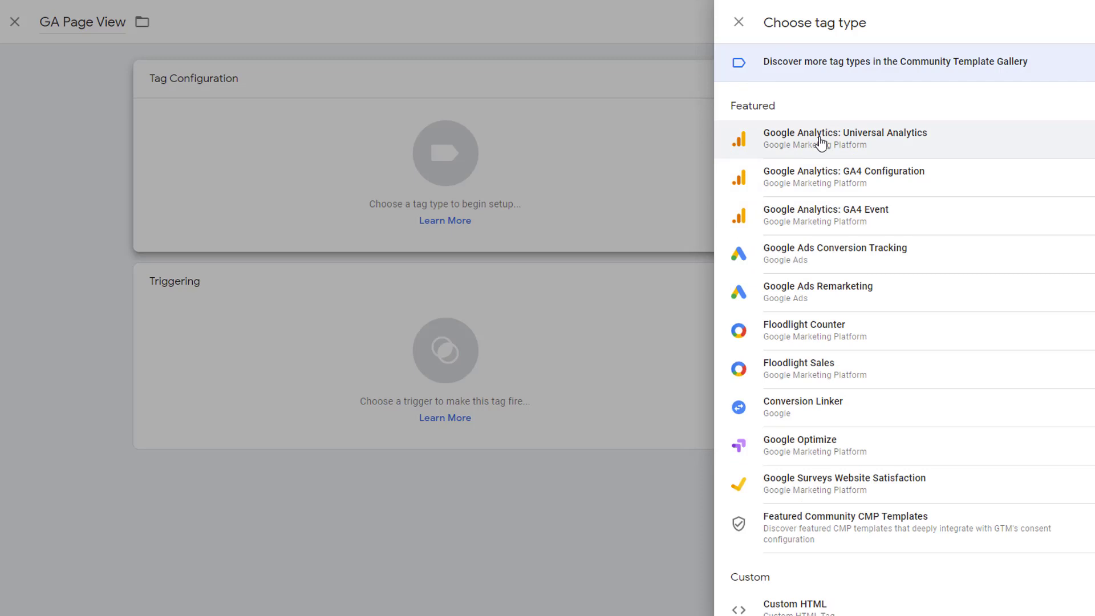
{"action": "left_click", "coordinate": [852, 152]}
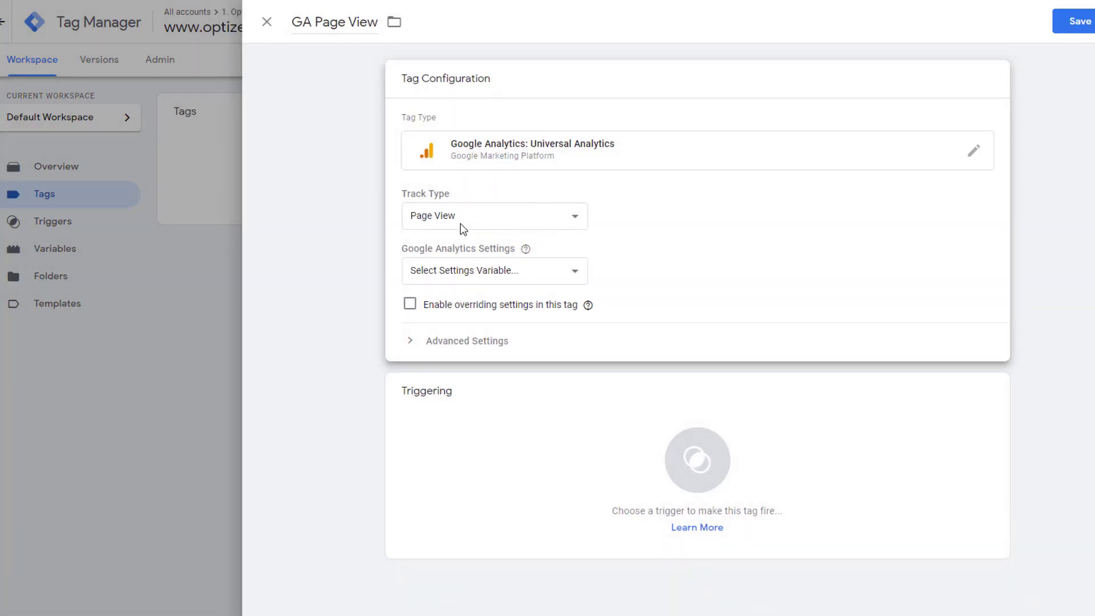
{"action": "left_click", "coordinate": [571, 219]}
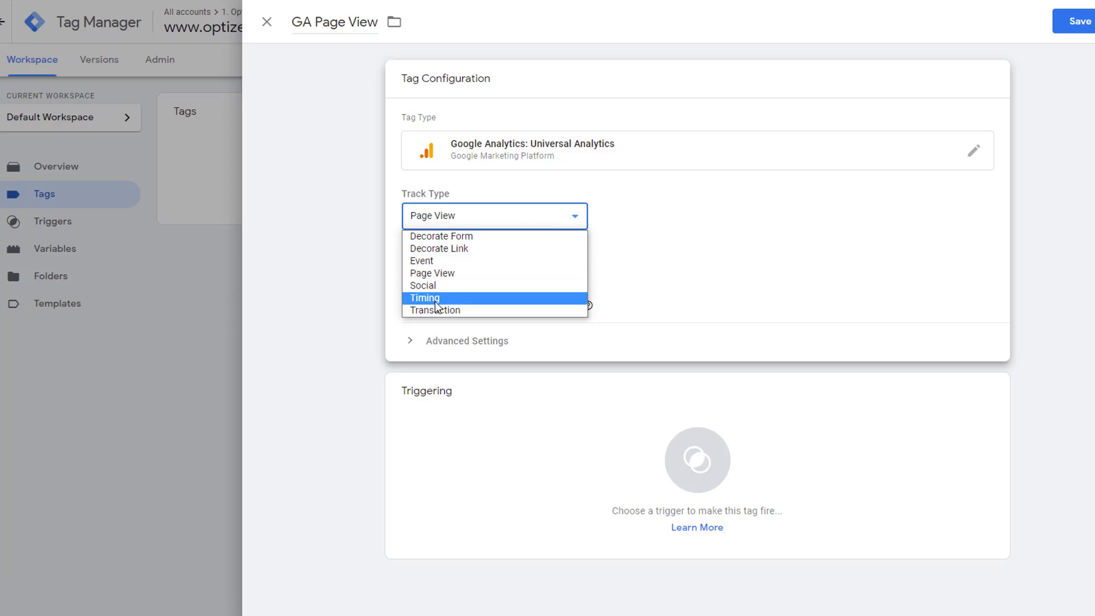
{"action": "left_click", "coordinate": [578, 217]}
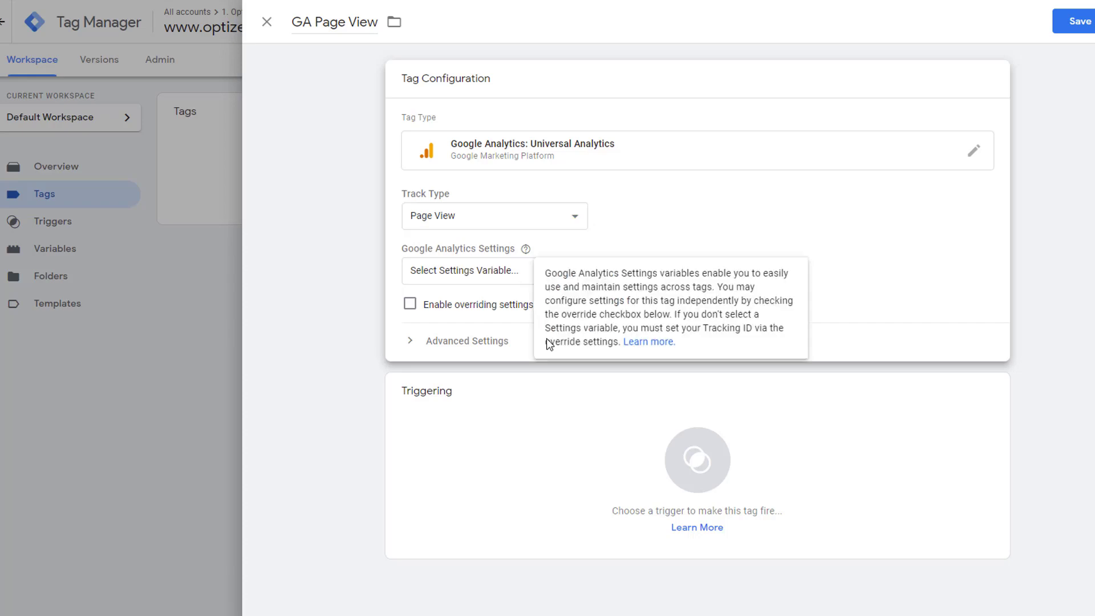
Step: Start a new Google Analytics Settings variable for the GA Page View tag
{"action": "left_click", "coordinate": [454, 271]}
{"action": "left_click", "coordinate": [443, 316]}
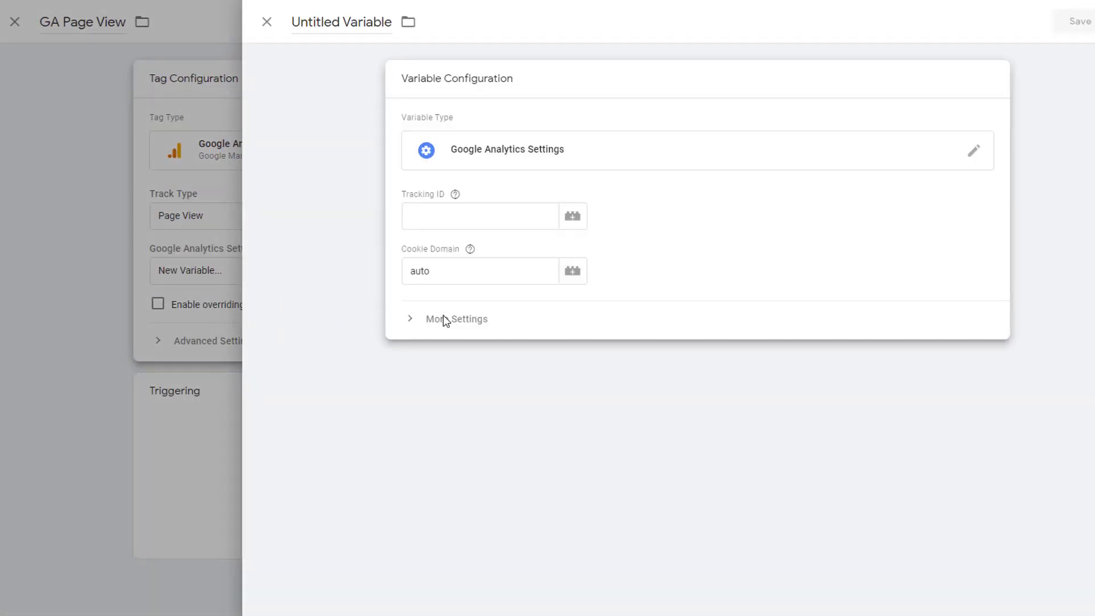
{"action": "mouse_move", "coordinate": [455, 194]}
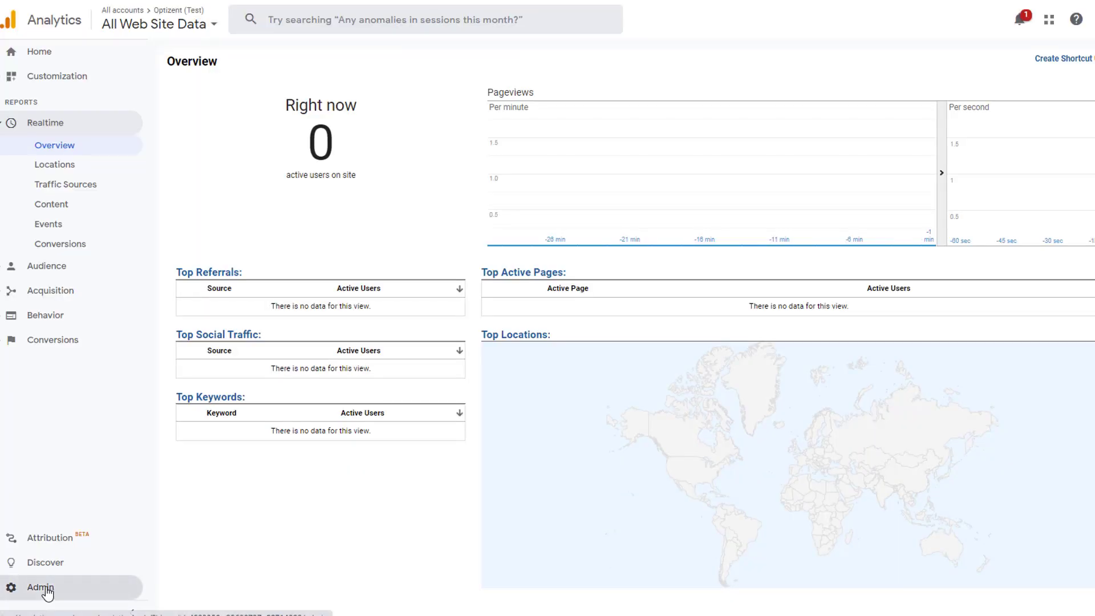
Step: In Google Analytics, open the Optizent (Test) property's tracking code page and copy its tracking ID
{"action": "left_click", "coordinate": [39, 588]}
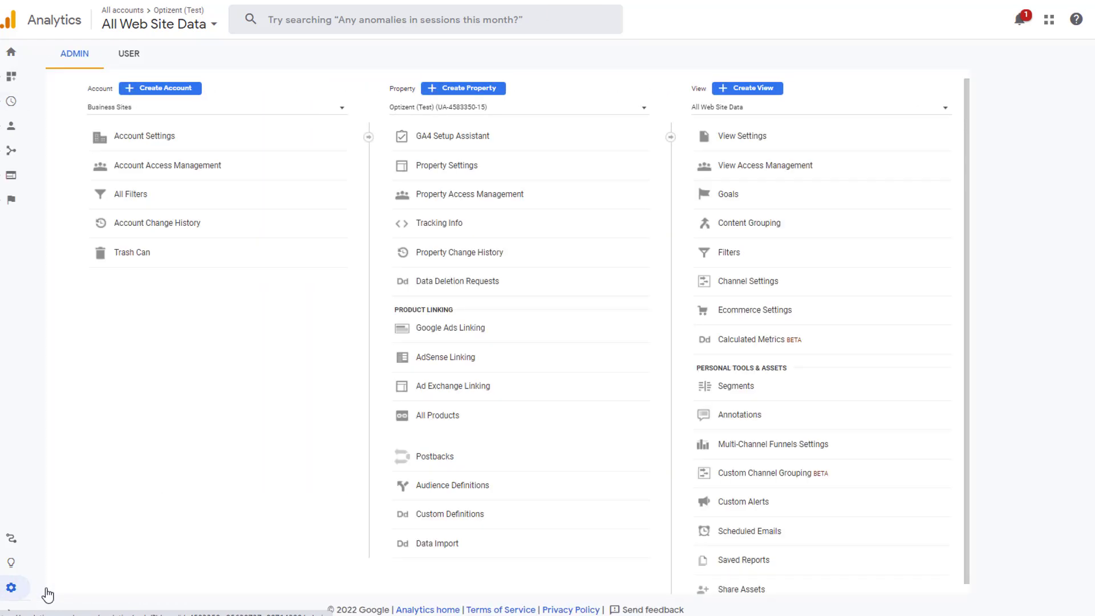
{"action": "left_click", "coordinate": [443, 225]}
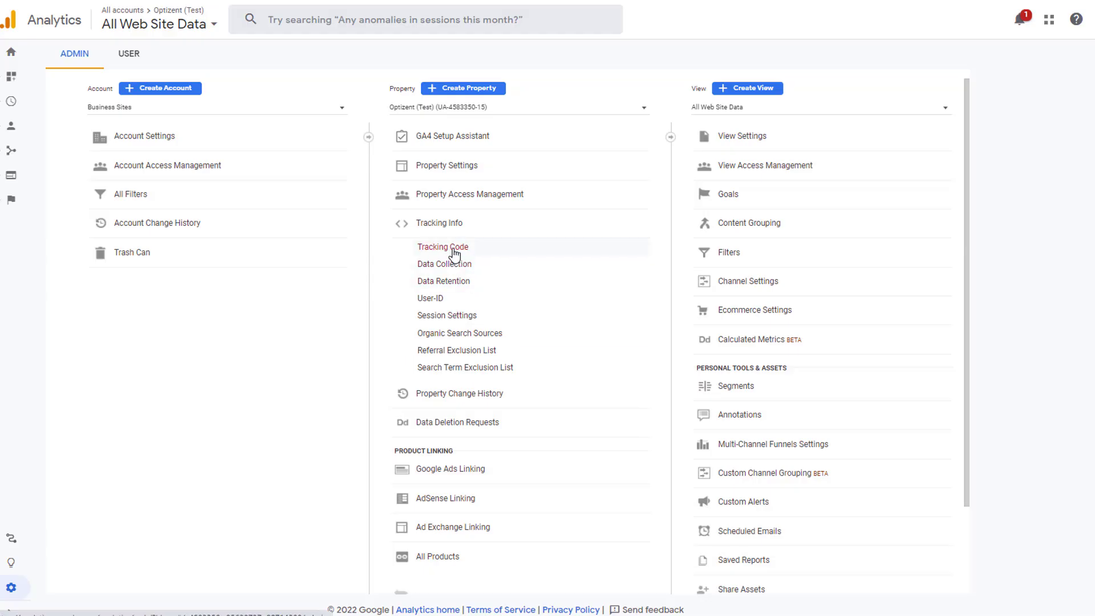
{"action": "left_click", "coordinate": [454, 248]}
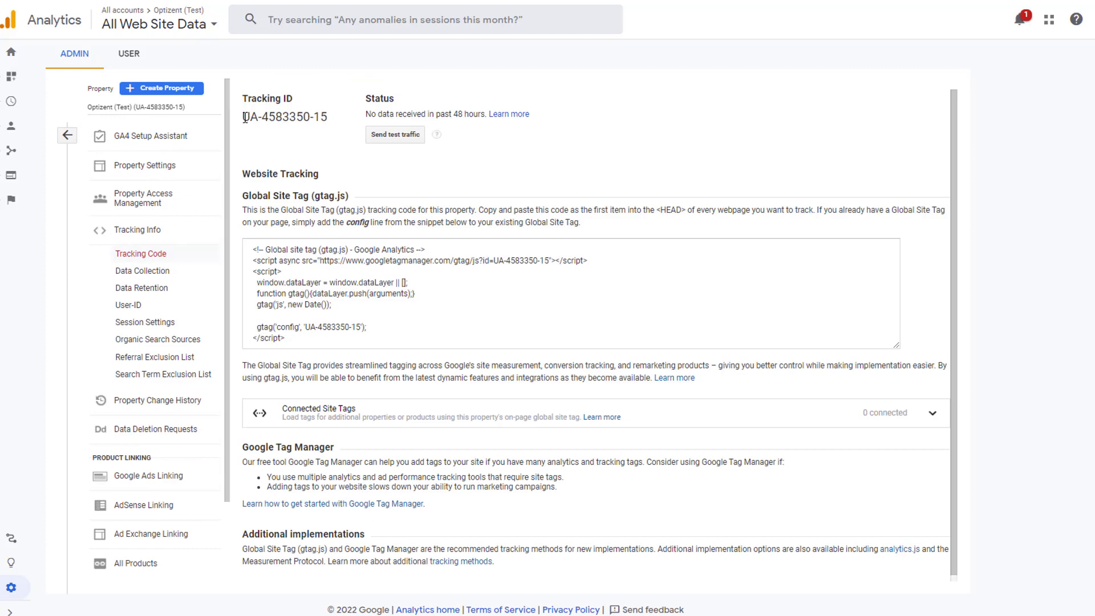
{"action": "left_click_drag", "start_coordinate": [245, 117], "coordinate": [329, 118]}
{"action": "key", "text": "ctrl+c"}
Step: Back in Tag Manager, paste the tracking ID into the settings variable and save it under the name GAID
{"action": "key", "text": "alt+Tab"}
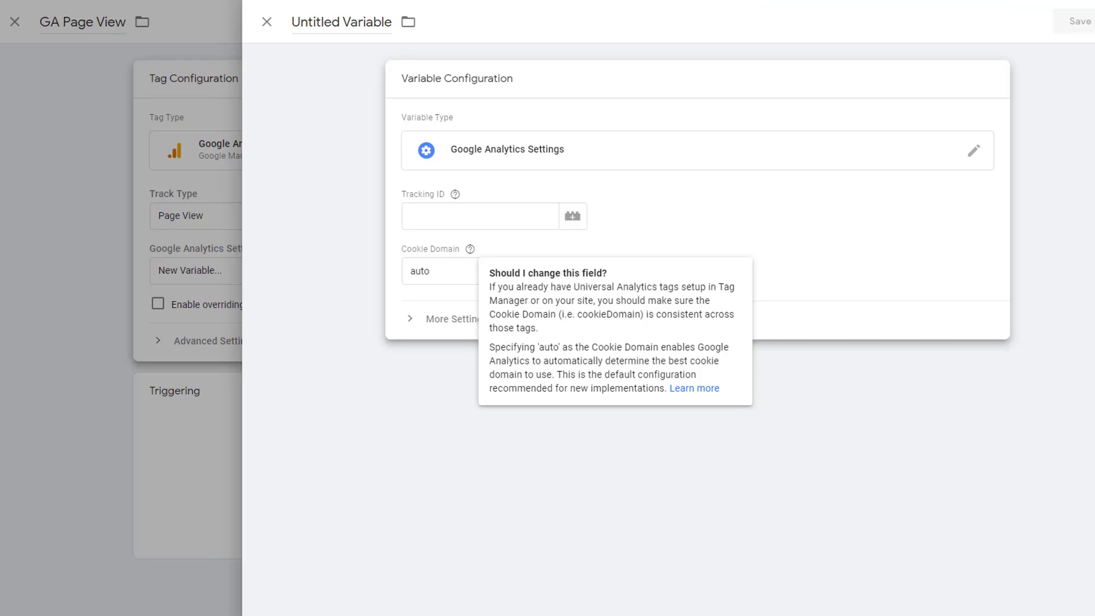
{"action": "left_click", "coordinate": [456, 221]}
{"action": "key", "text": "ctrl+v"}
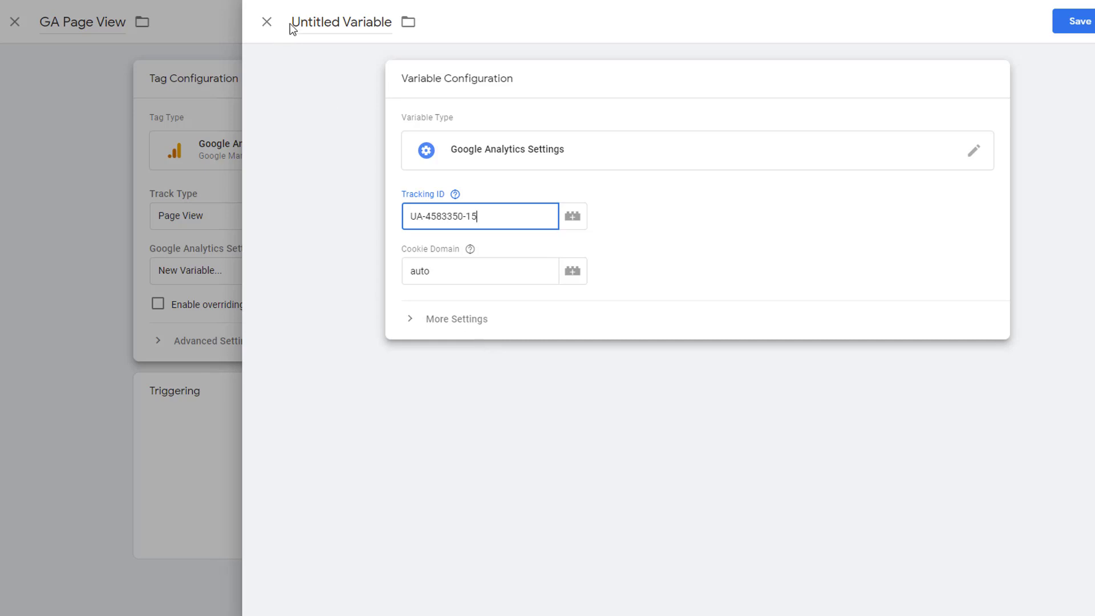
{"action": "left_click_drag", "start_coordinate": [292, 24], "coordinate": [395, 25]}
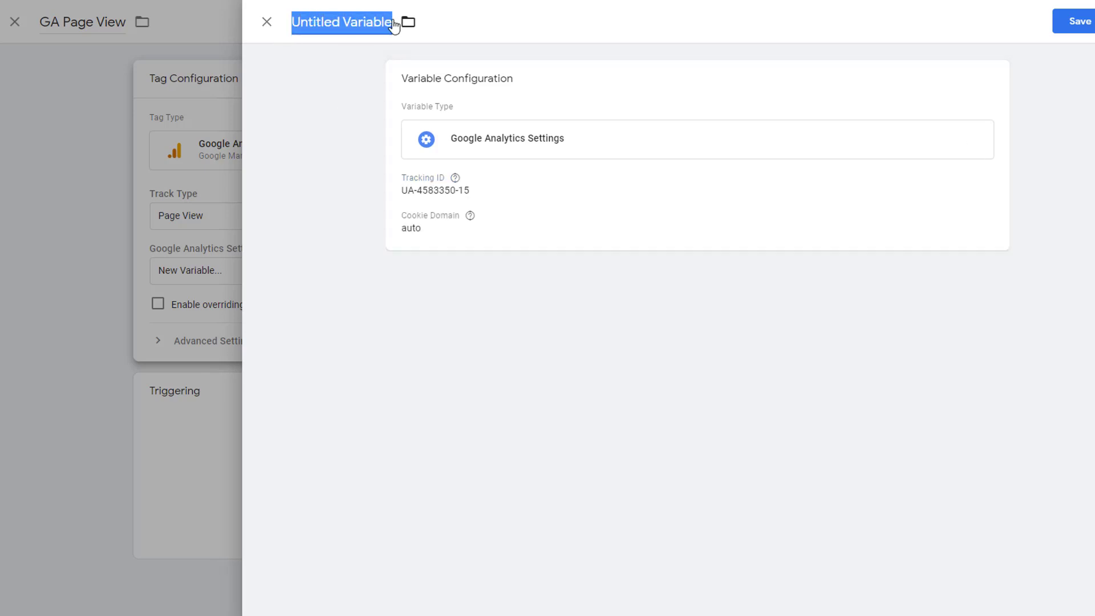
{"action": "type", "text": "GAID"}
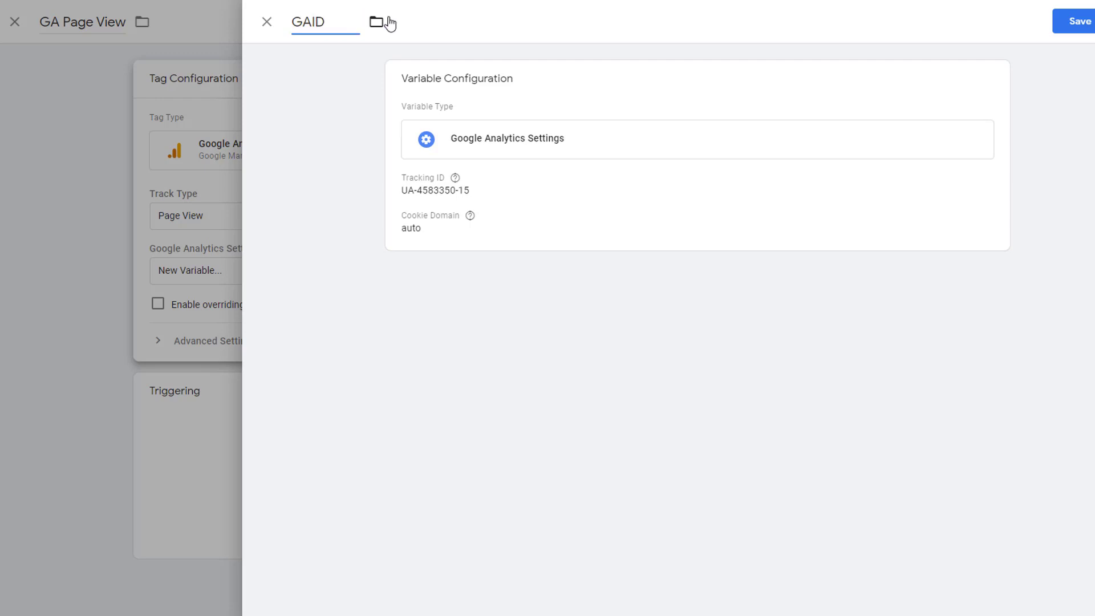
{"action": "left_click", "coordinate": [1078, 28]}
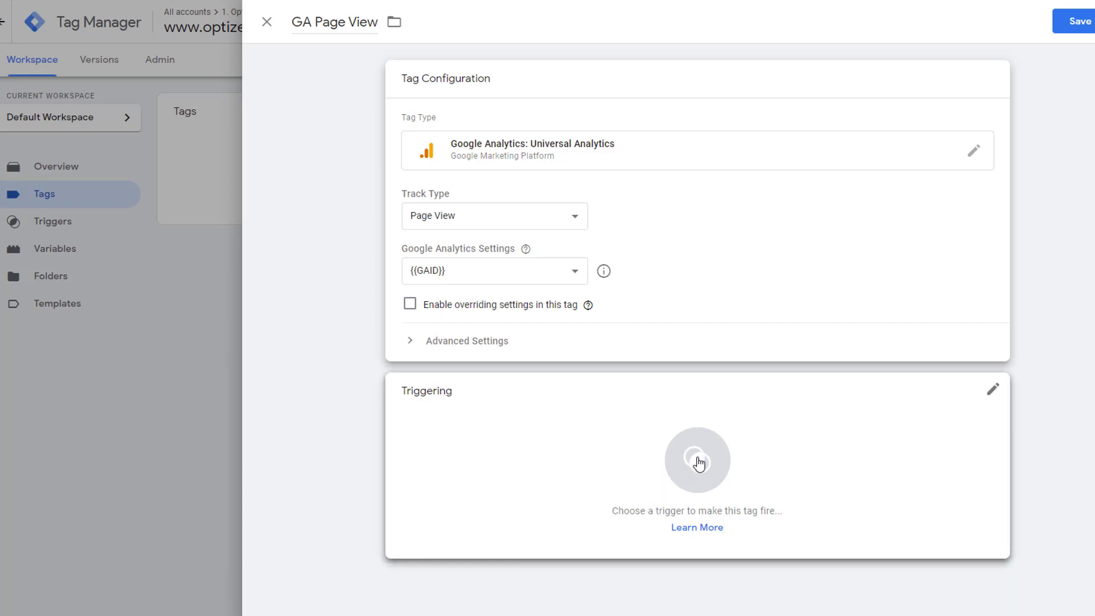
Step: Examine the trigger types available for a new trigger on the GA Page View tag
{"action": "left_click", "coordinate": [681, 485]}
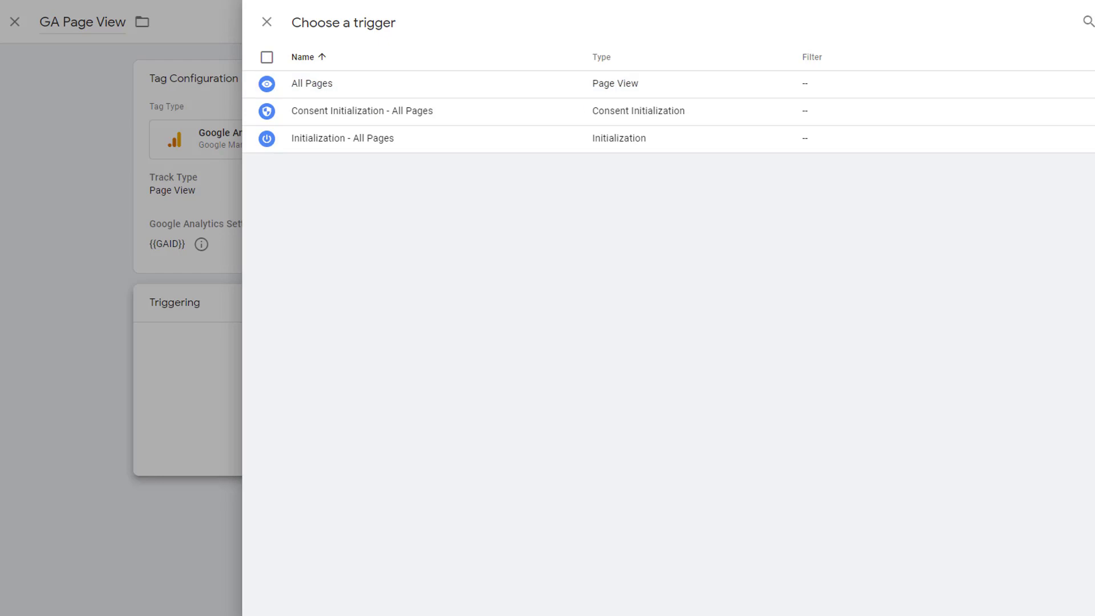
{"action": "left_click", "coordinate": [1039, 46]}
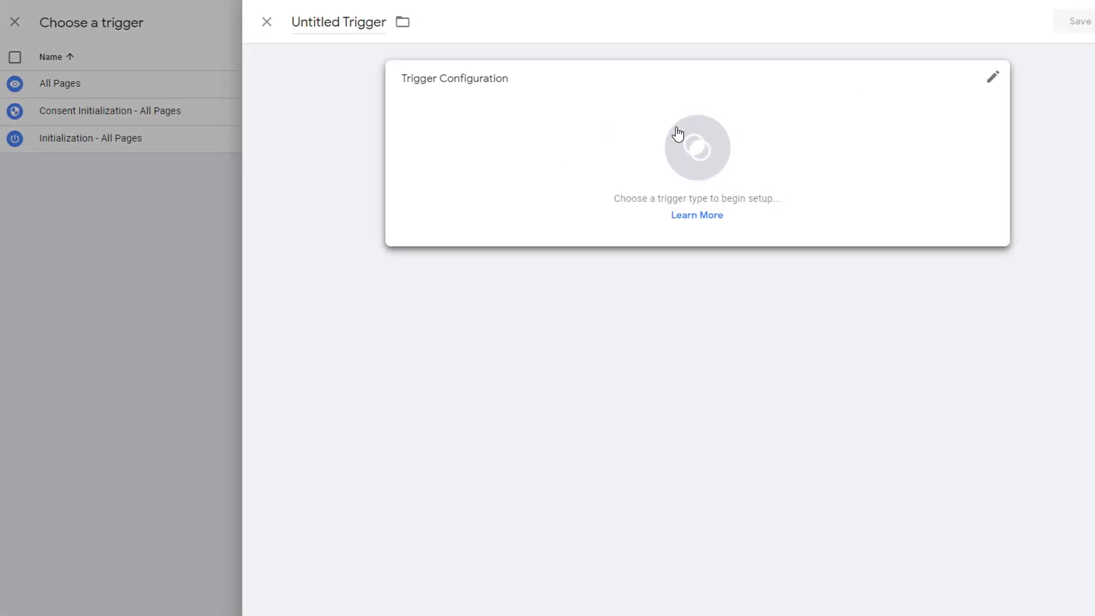
{"action": "left_click", "coordinate": [705, 170]}
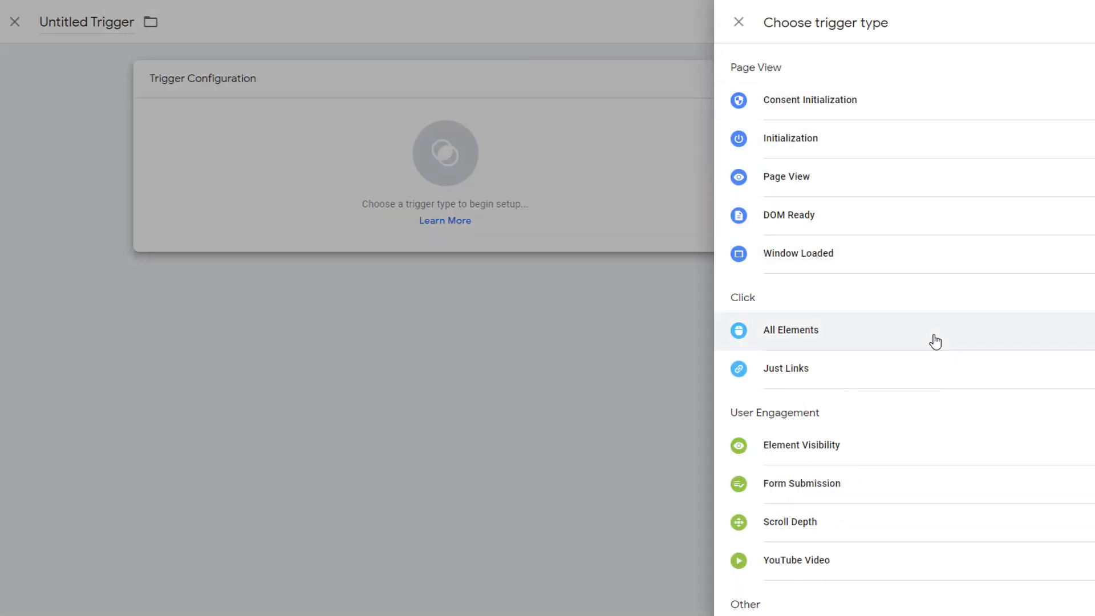
{"action": "scroll", "coordinate": [936, 340], "scroll_direction": "down", "scroll_amount": 3}
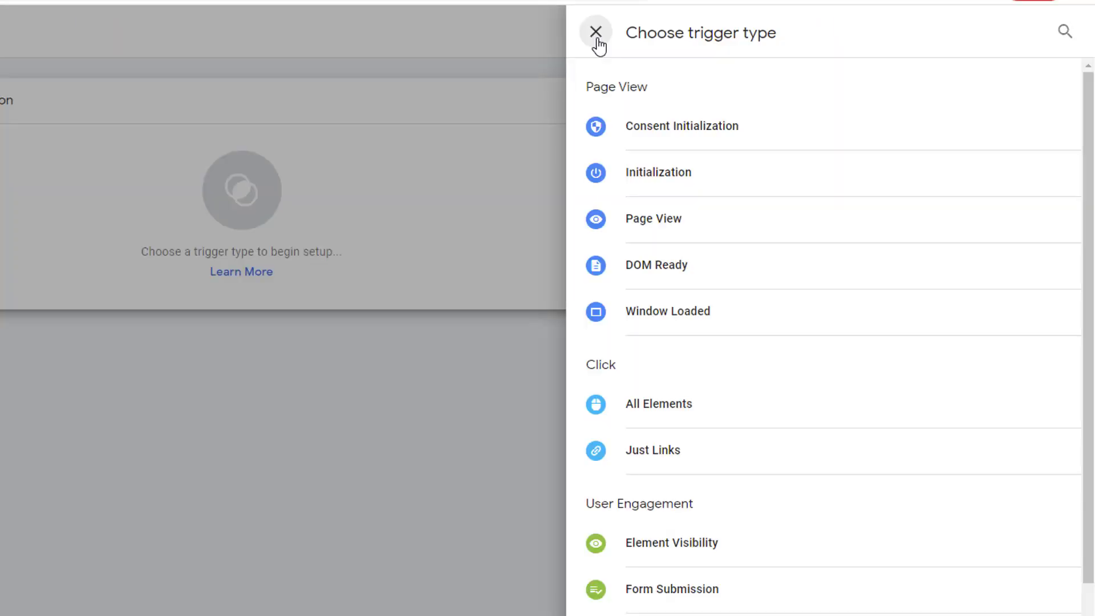
{"action": "left_click", "coordinate": [738, 22]}
{"action": "left_click", "coordinate": [26, 41]}
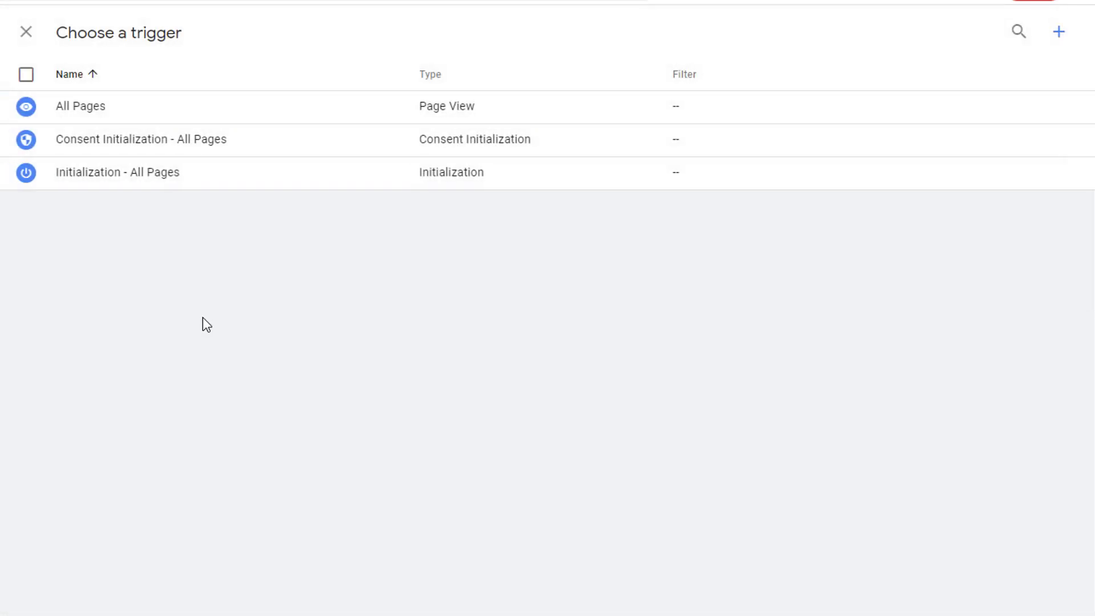
Step: Assign the existing All Pages trigger to the GA Page View tag and save the tag
{"action": "left_click", "coordinate": [119, 111]}
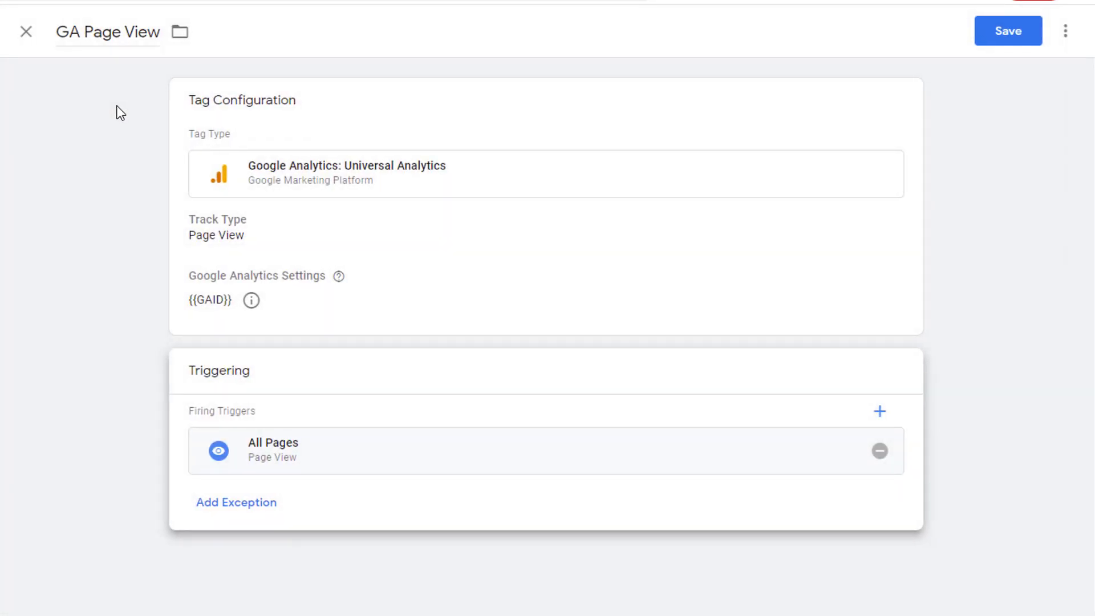
{"action": "left_click", "coordinate": [999, 32]}
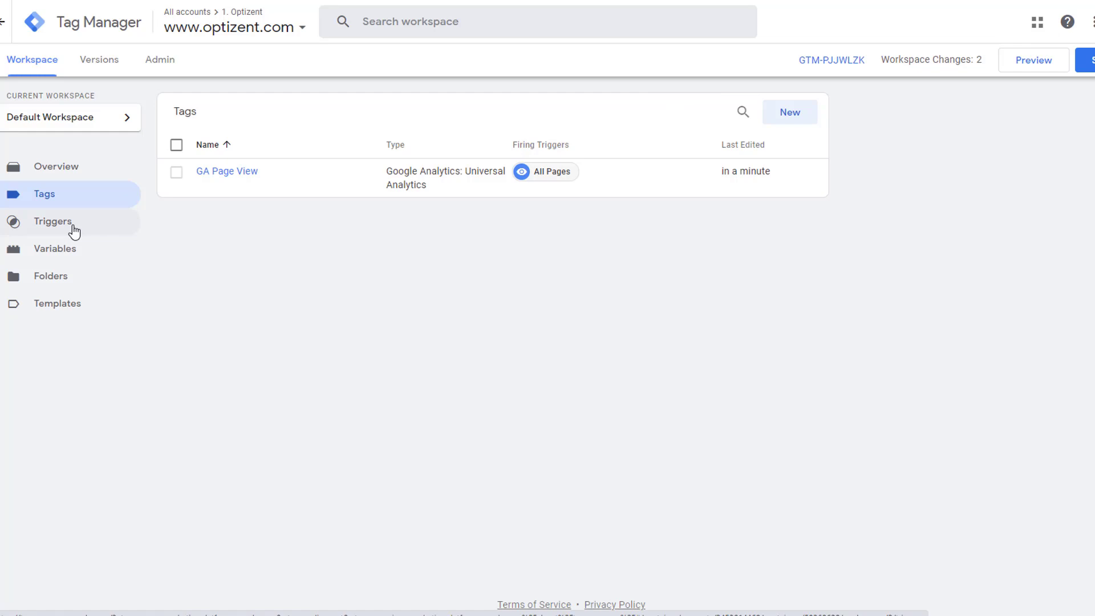
Step: Enable the built-in variables Video Provider, Video Status, Video URL and Video Title
{"action": "left_click", "coordinate": [68, 260]}
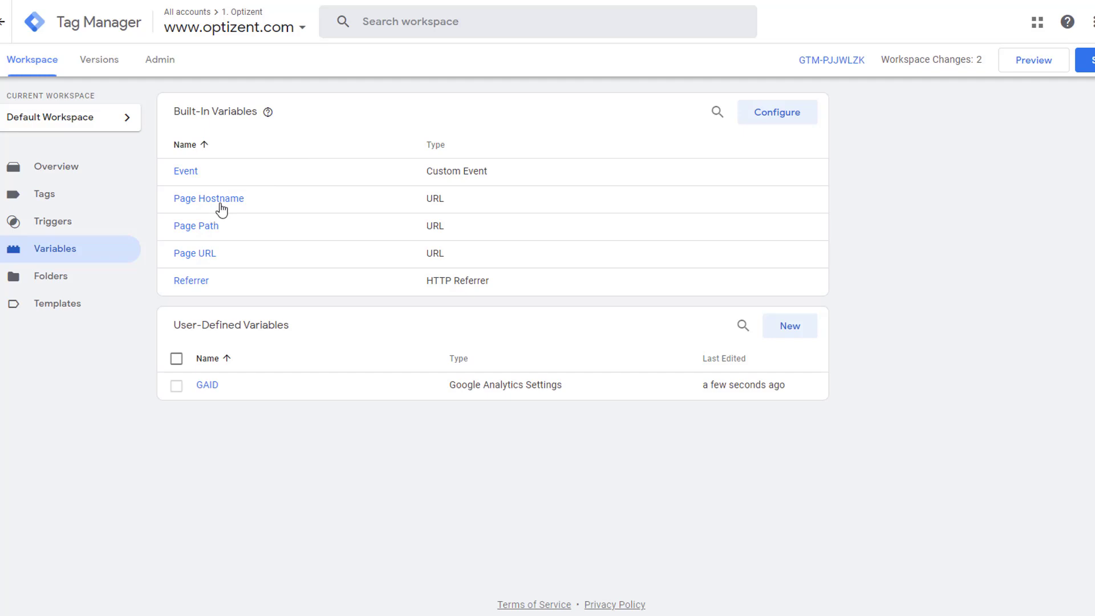
{"action": "left_click", "coordinate": [787, 119]}
{"action": "scroll", "coordinate": [853, 323], "scroll_direction": "down", "scroll_amount": 13}
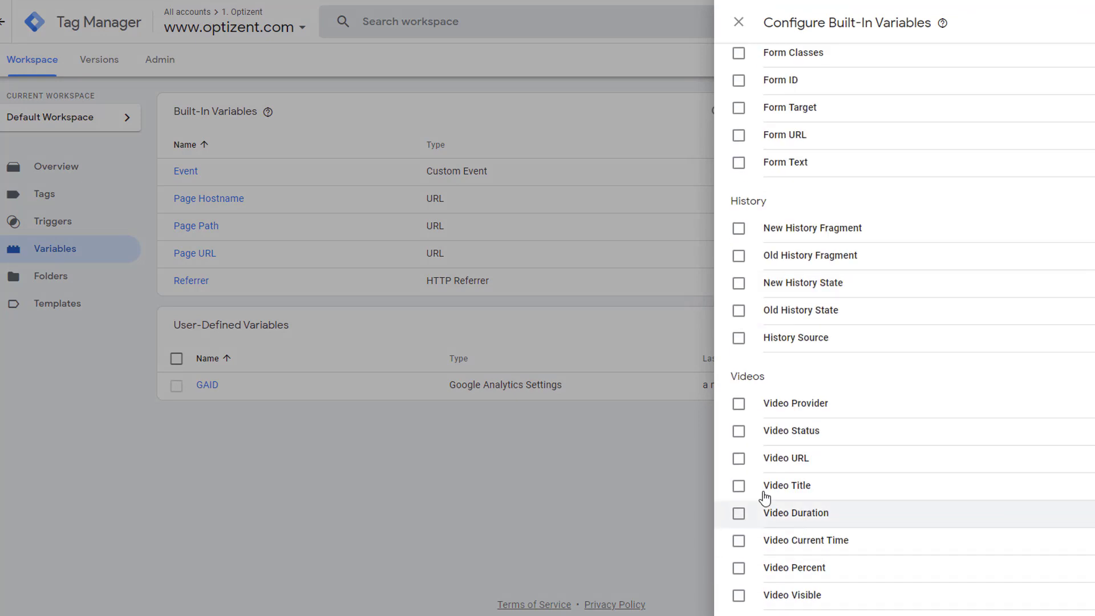
{"action": "left_click", "coordinate": [739, 405]}
{"action": "left_click", "coordinate": [739, 431]}
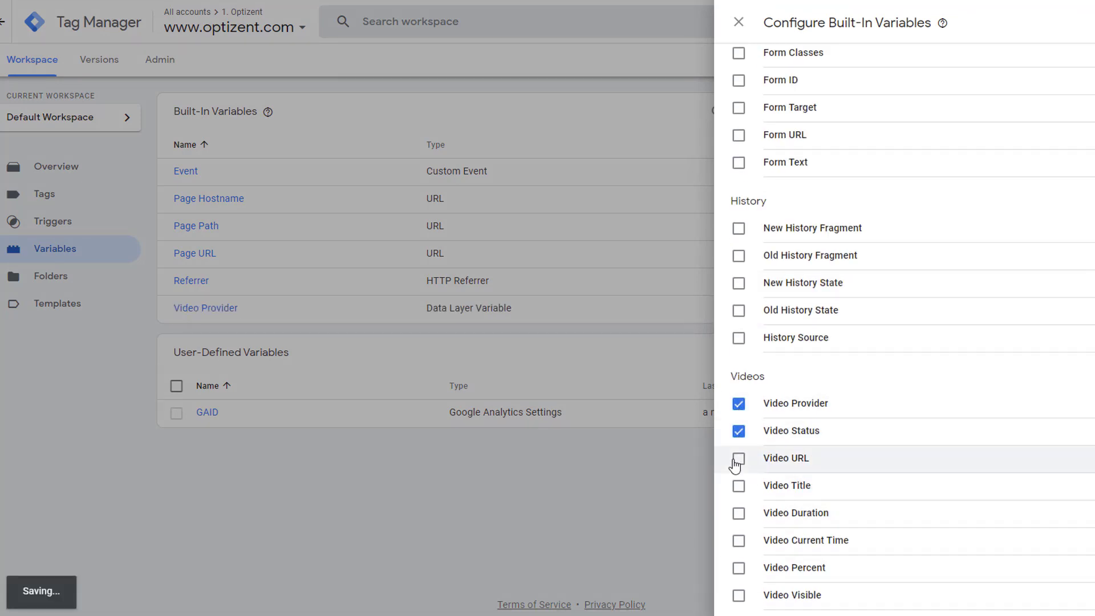
{"action": "left_click", "coordinate": [739, 459]}
{"action": "left_click", "coordinate": [739, 485]}
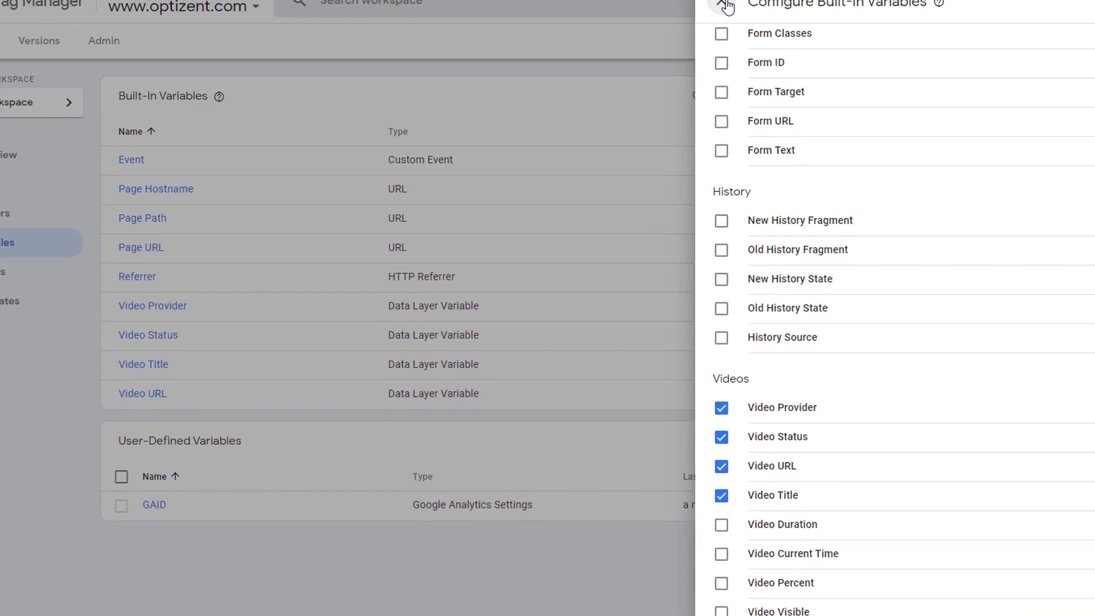
{"action": "left_click", "coordinate": [725, 16]}
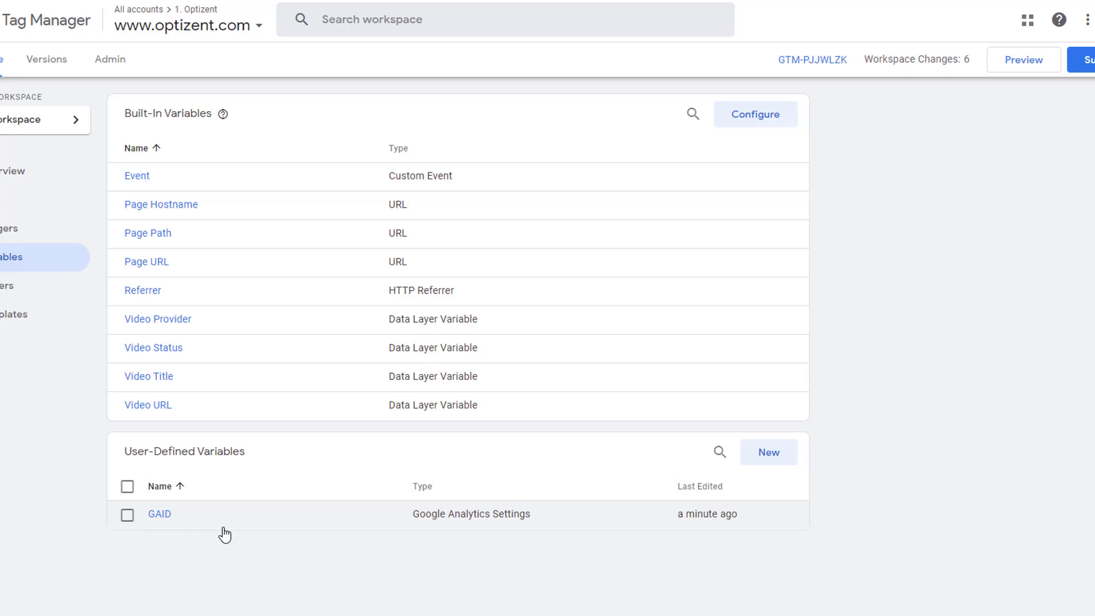
{"action": "left_click", "coordinate": [767, 456]}
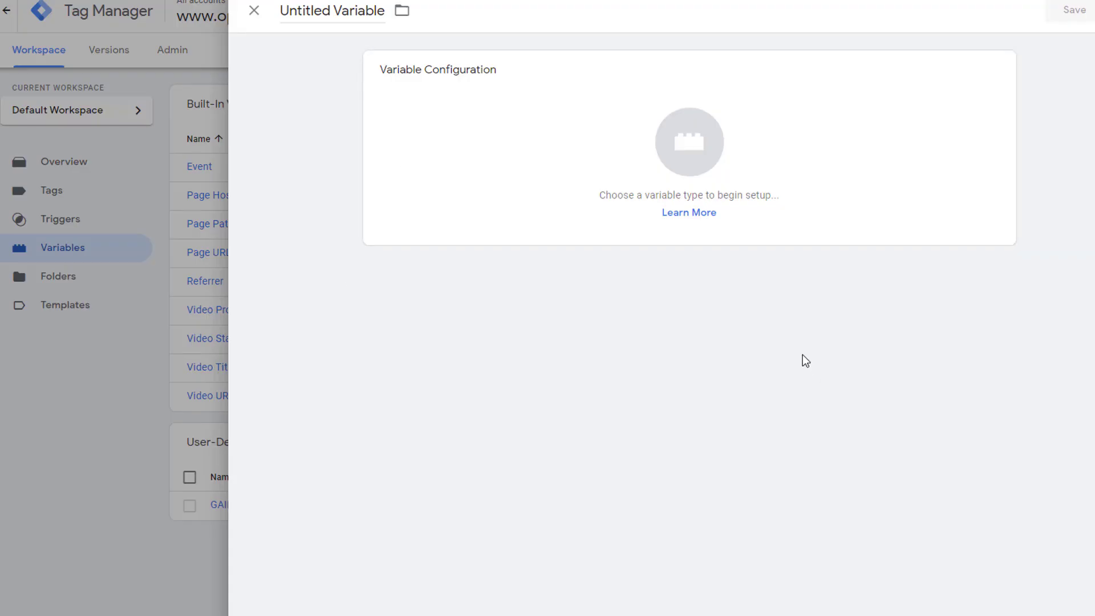
{"action": "left_click", "coordinate": [697, 155]}
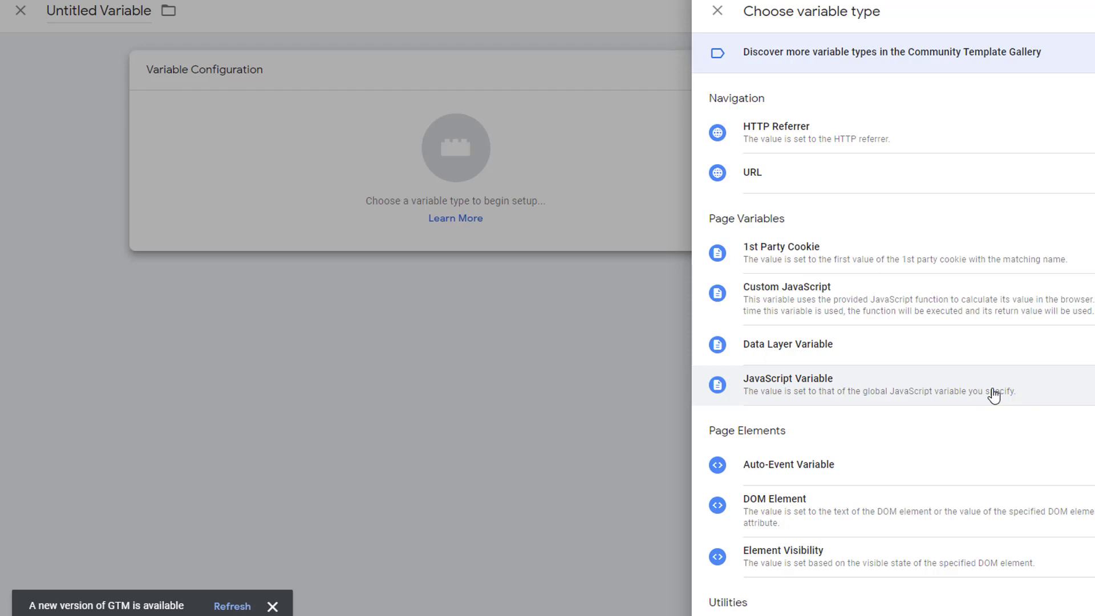
{"action": "left_click", "coordinate": [789, 184]}
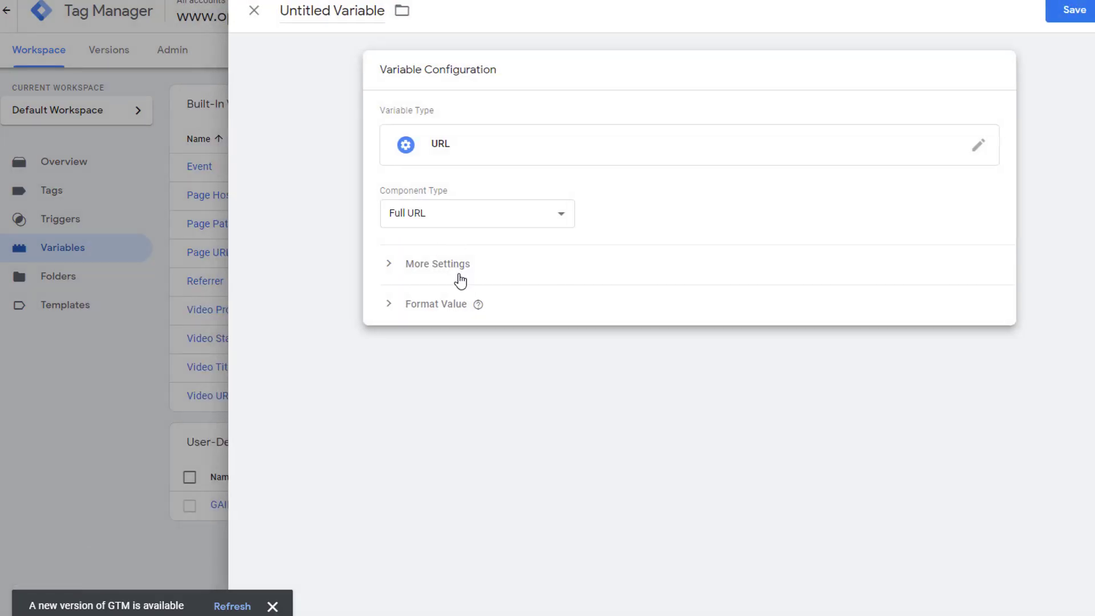
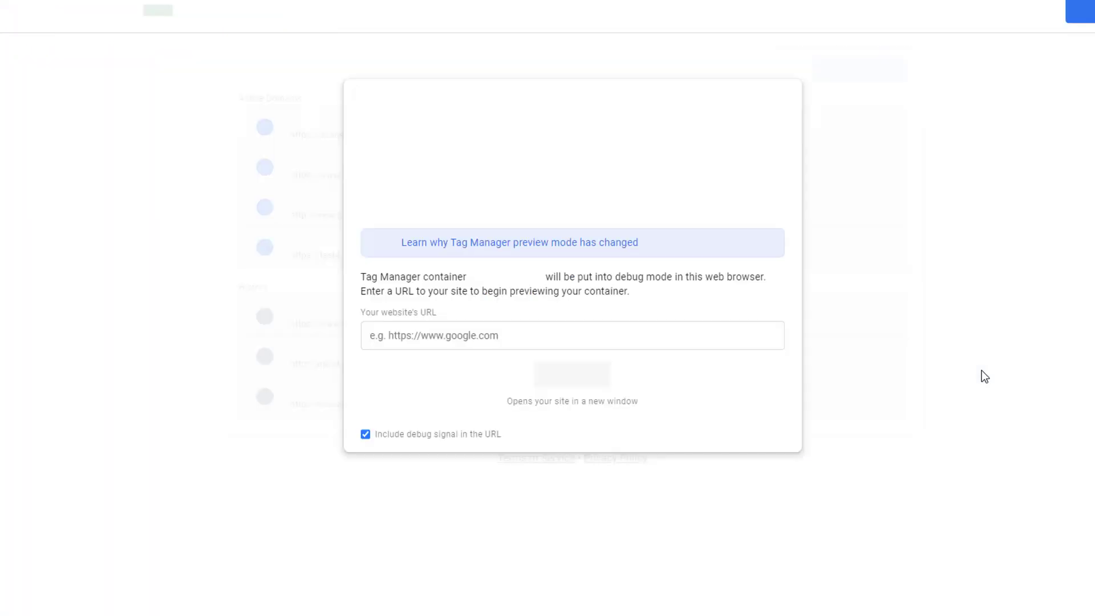
Step: Connect the container preview to the Optizent site and examine the GA Page View tag's details in Tag Assistant
{"action": "left_click", "coordinate": [585, 381]}
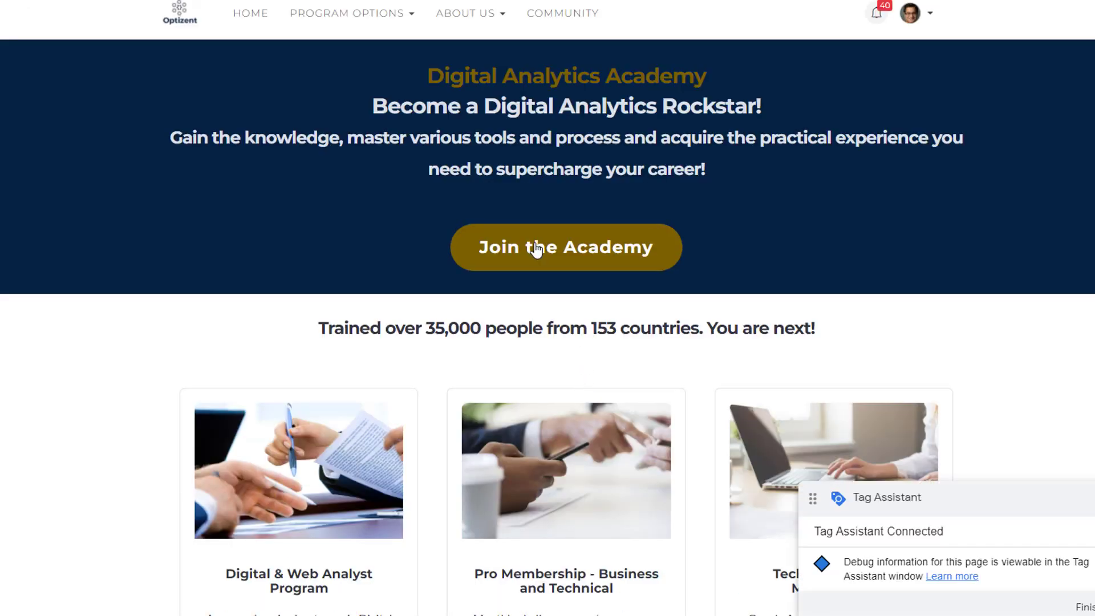
{"action": "key", "text": "alt+Tab"}
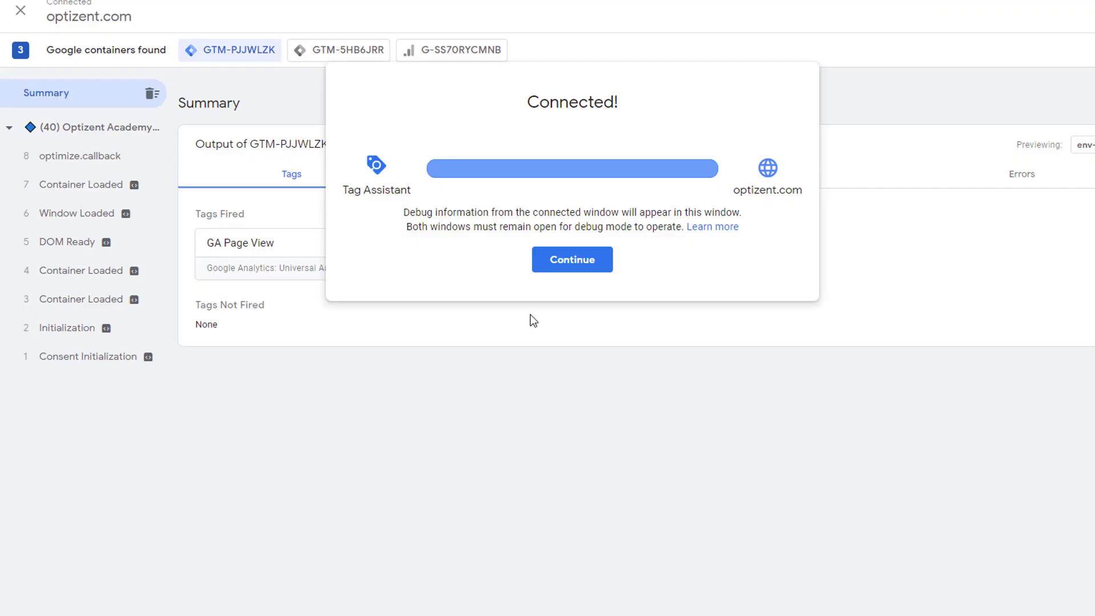
{"action": "left_click", "coordinate": [559, 273]}
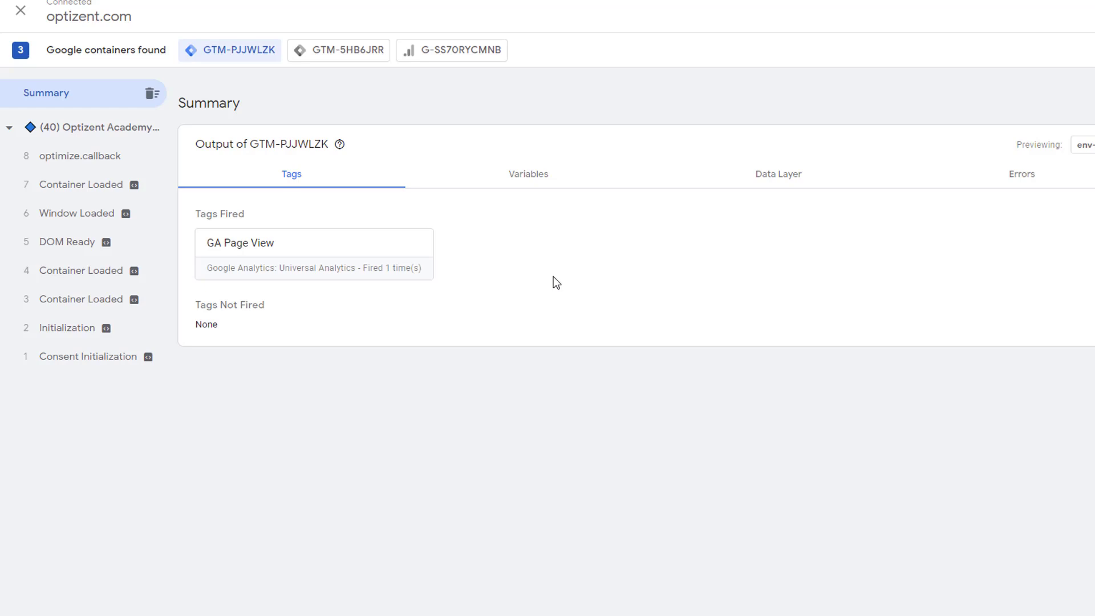
{"action": "left_click", "coordinate": [302, 264]}
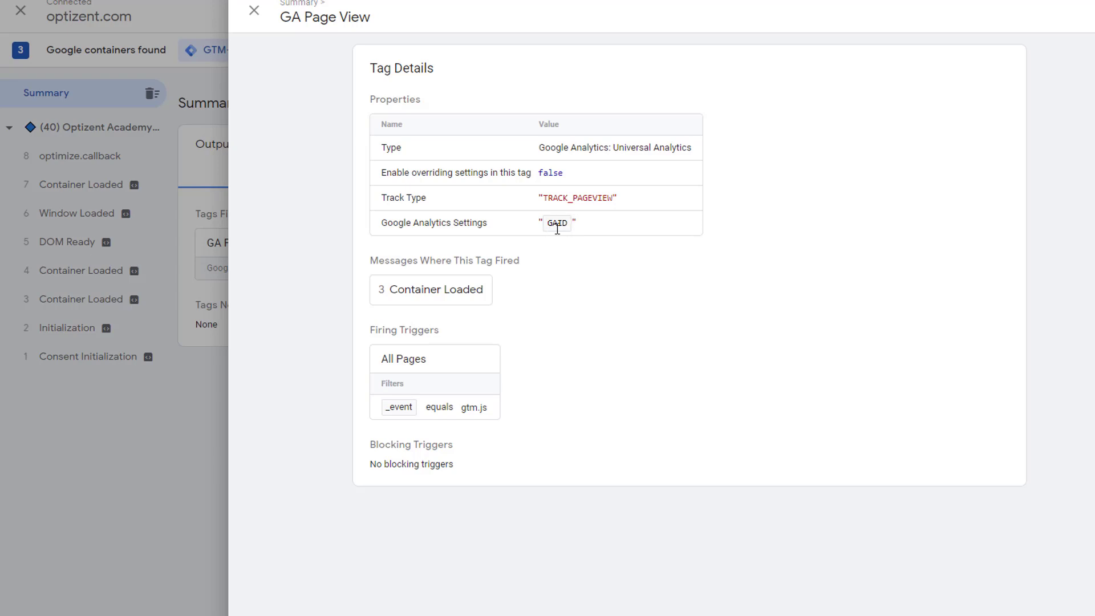
{"action": "left_click", "coordinate": [254, 13]}
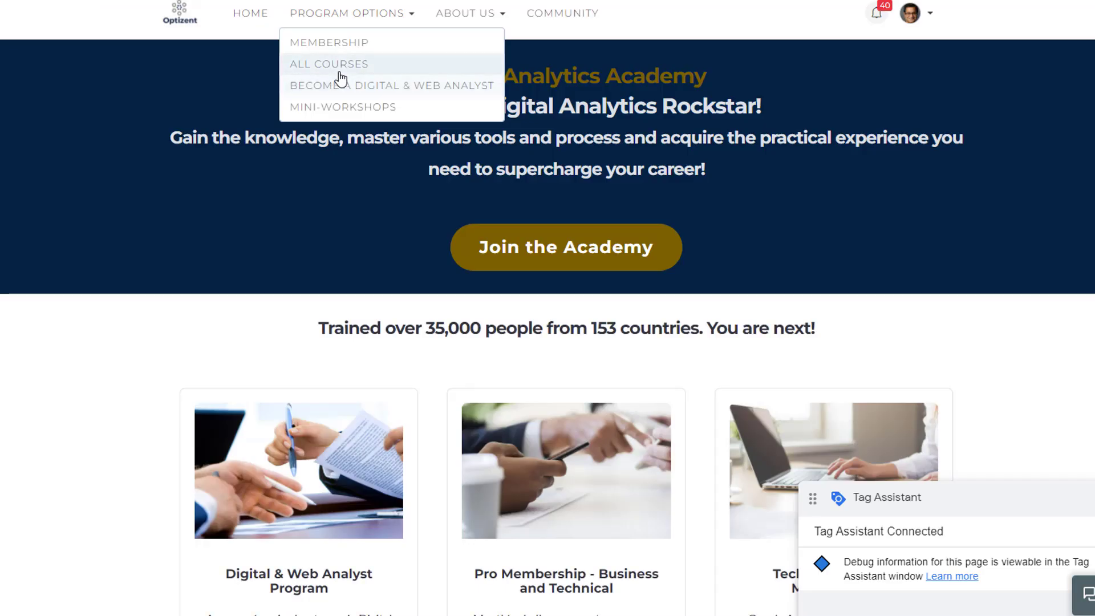
Step: Open the All Courses page on the previewed site and check the GA Page View tag's firing in Tag Assistant
{"action": "left_click", "coordinate": [336, 64]}
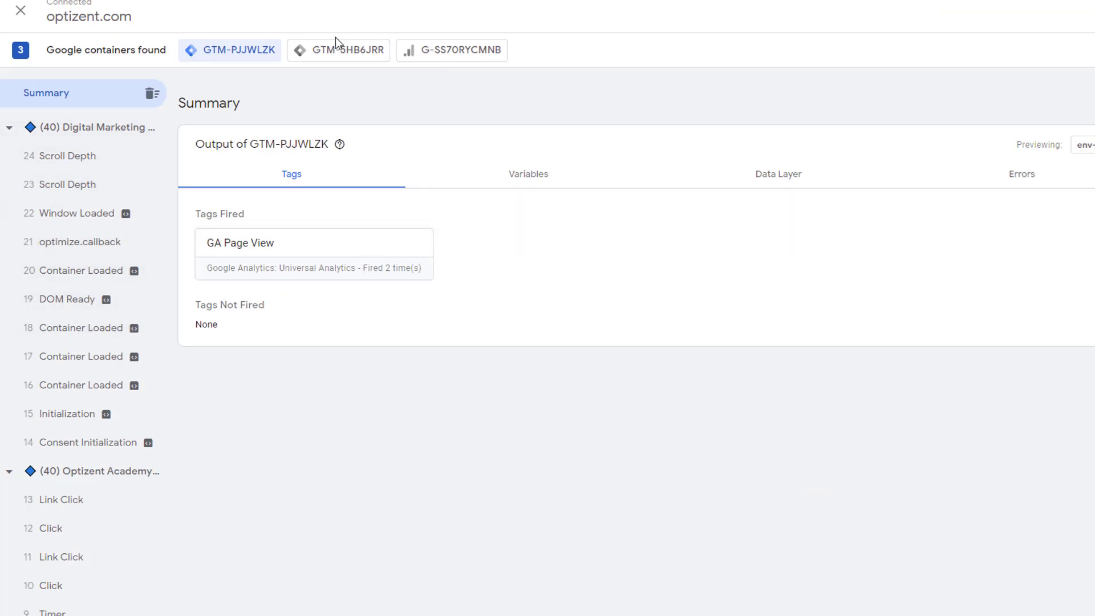
{"action": "key", "text": "alt+Tab"}
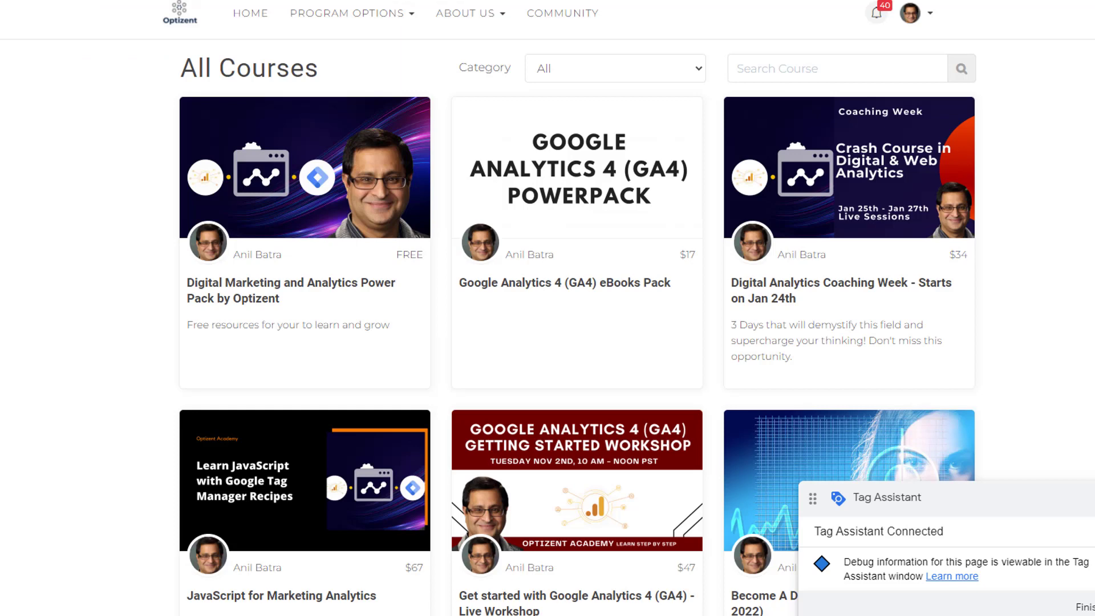
{"action": "key", "text": "alt+Tab"}
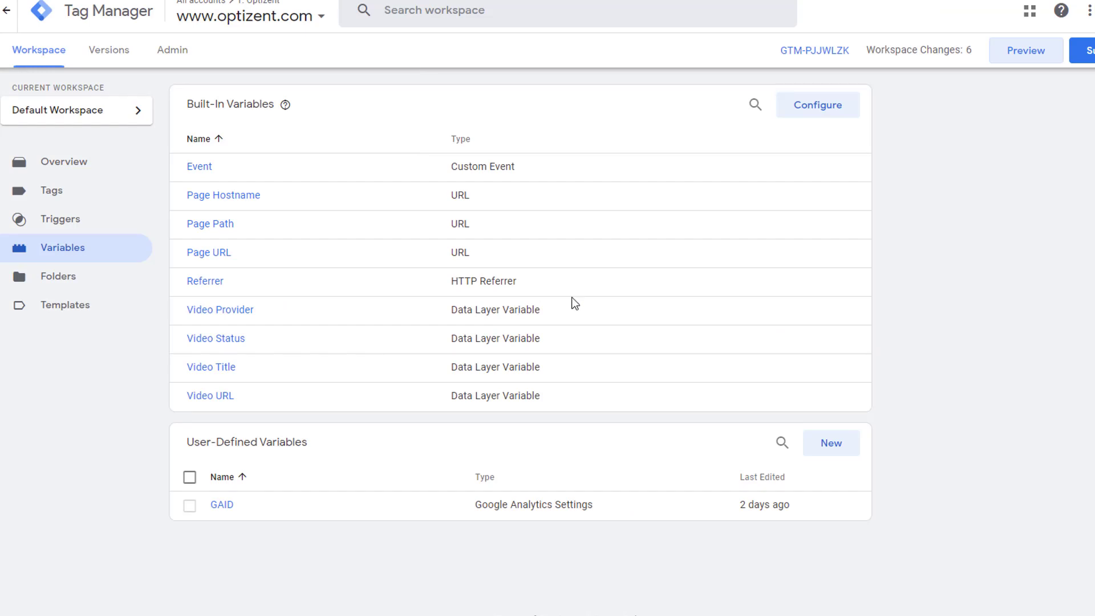
Step: Publish the workspace changes to the Live environment as a version named GA Page View
{"action": "left_click", "coordinate": [1084, 50]}
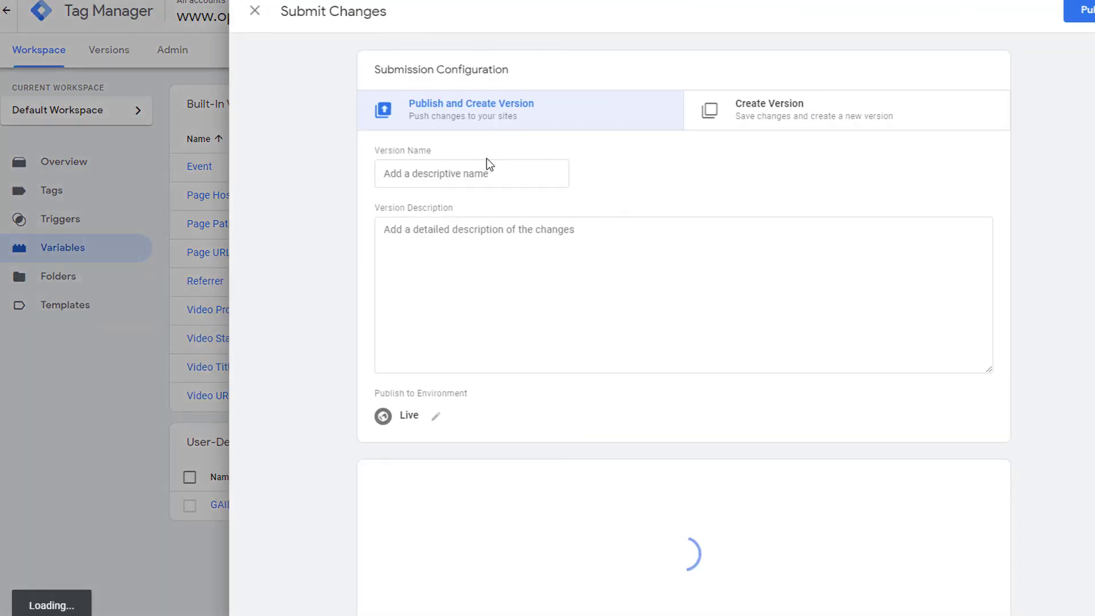
{"action": "left_click", "coordinate": [440, 172]}
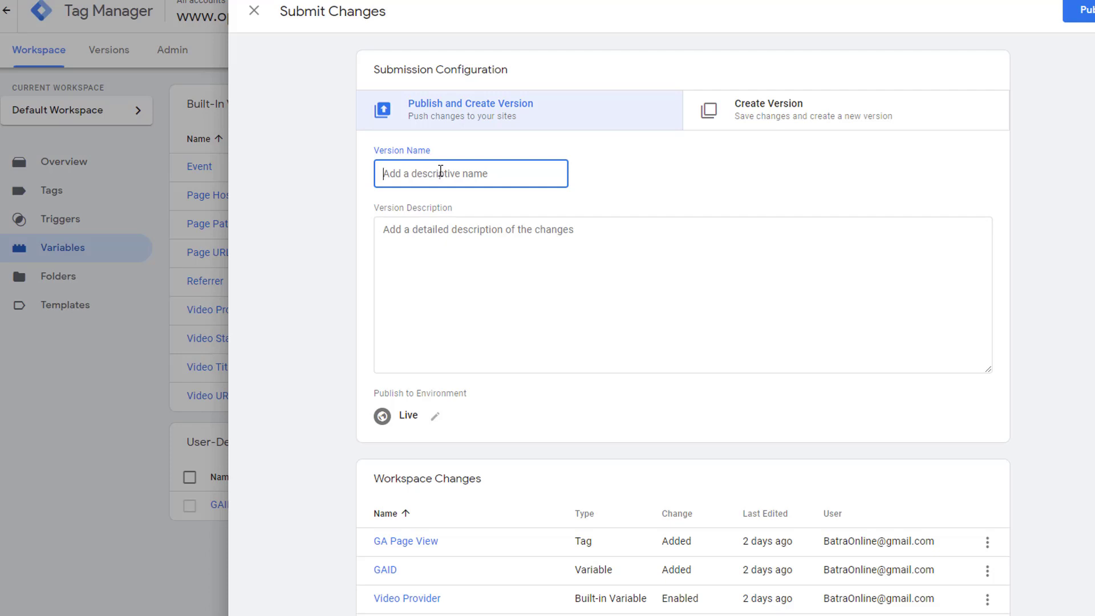
{"action": "type", "text": "GA"}
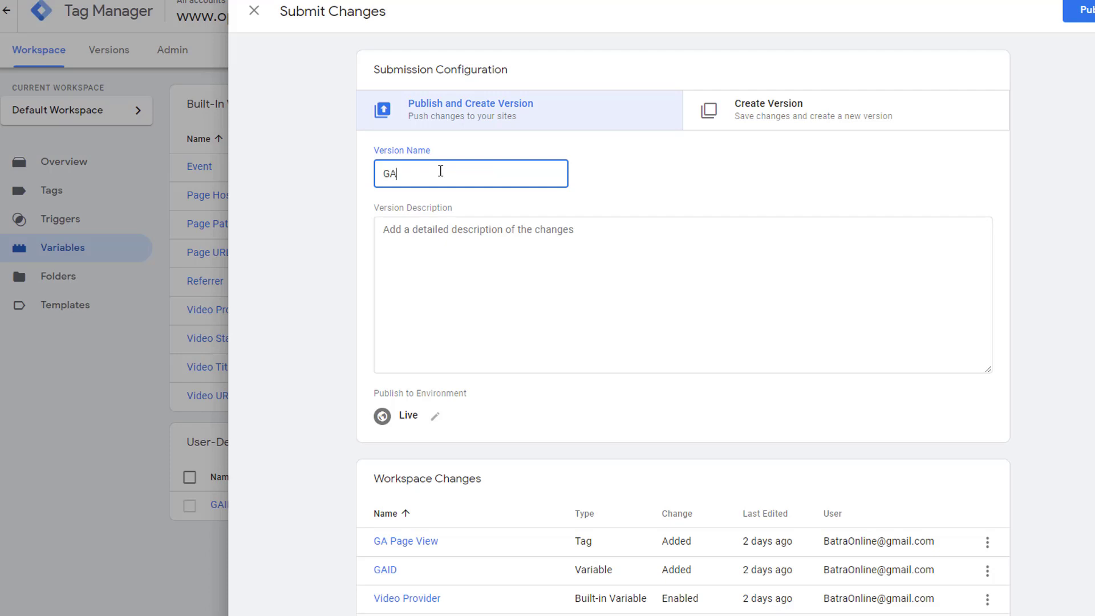
{"action": "type", "text": " Page View"}
{"action": "left_click", "coordinate": [440, 233]}
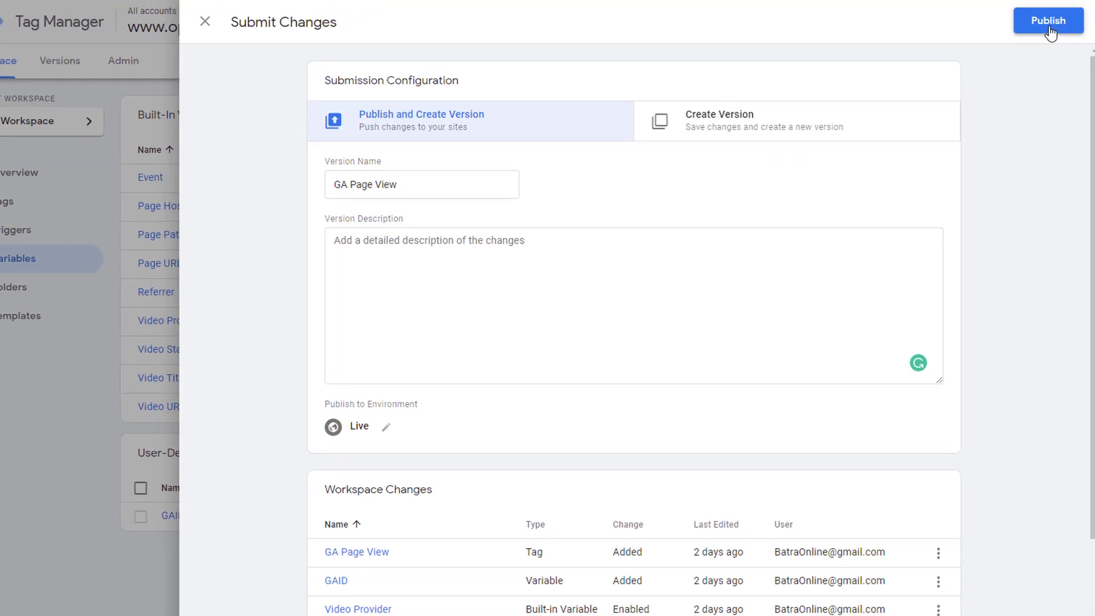
{"action": "left_click", "coordinate": [1087, 12]}
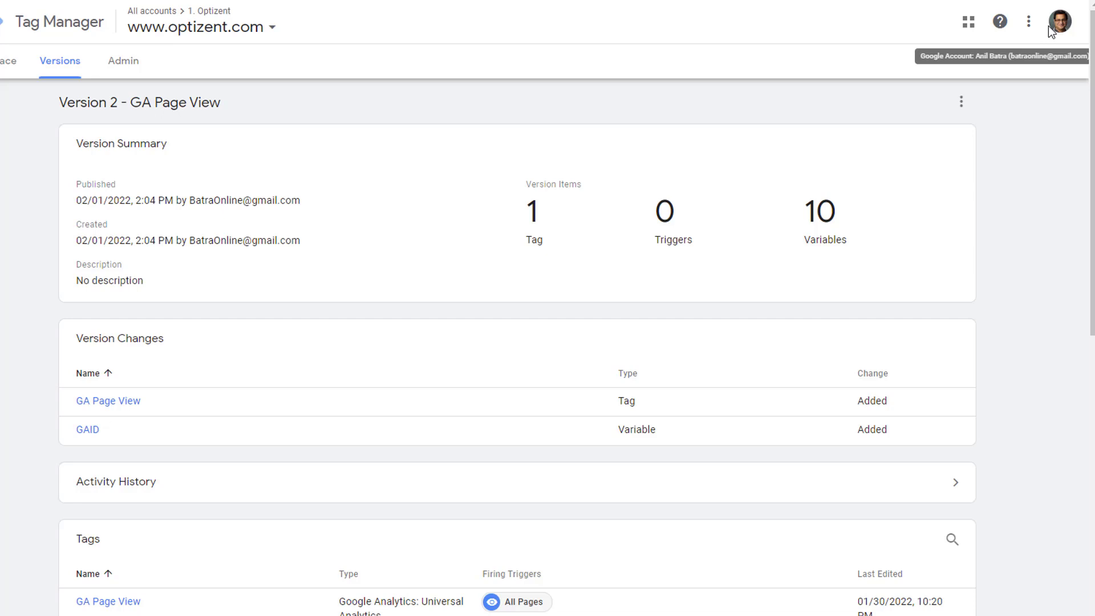
Step: Start a new Google Analytics: Universal Analytics tag in the workspace with its track type set to Event
{"action": "left_click", "coordinate": [8, 61]}
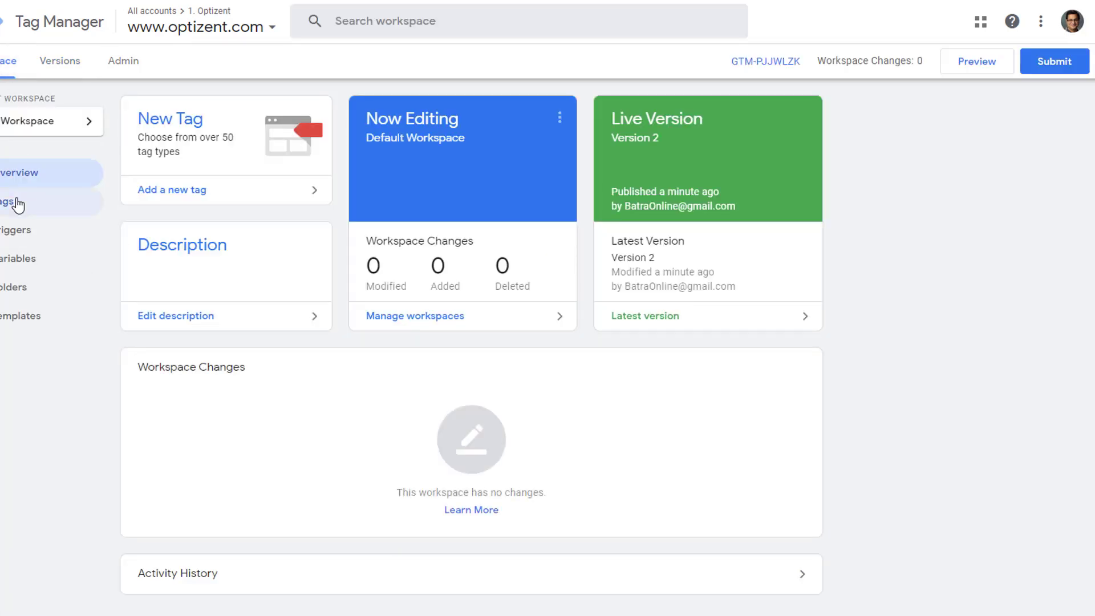
{"action": "left_click", "coordinate": [11, 201]}
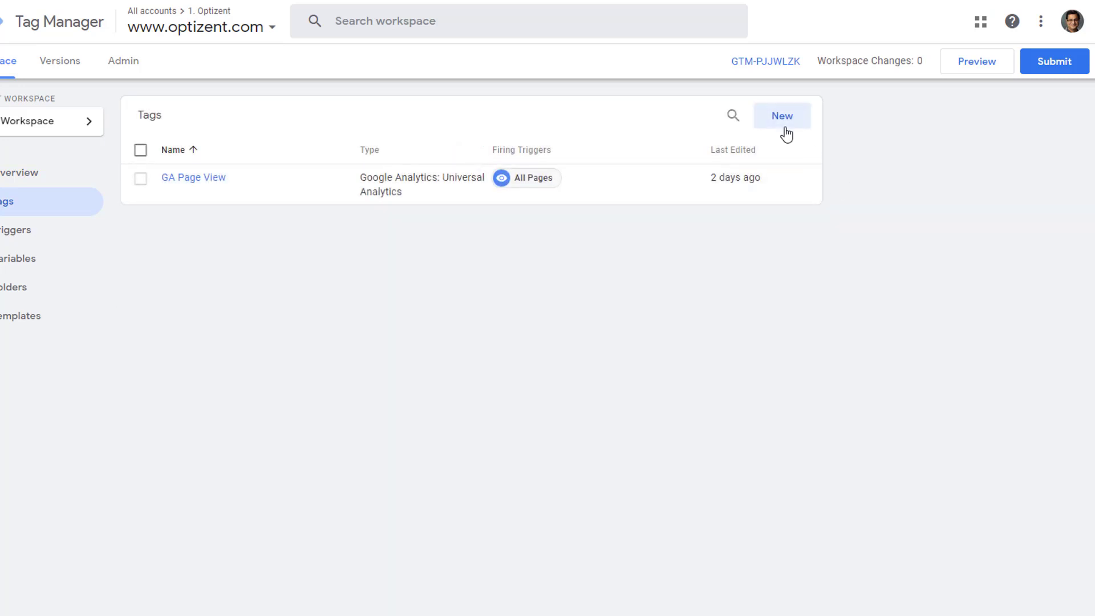
{"action": "left_click", "coordinate": [783, 117]}
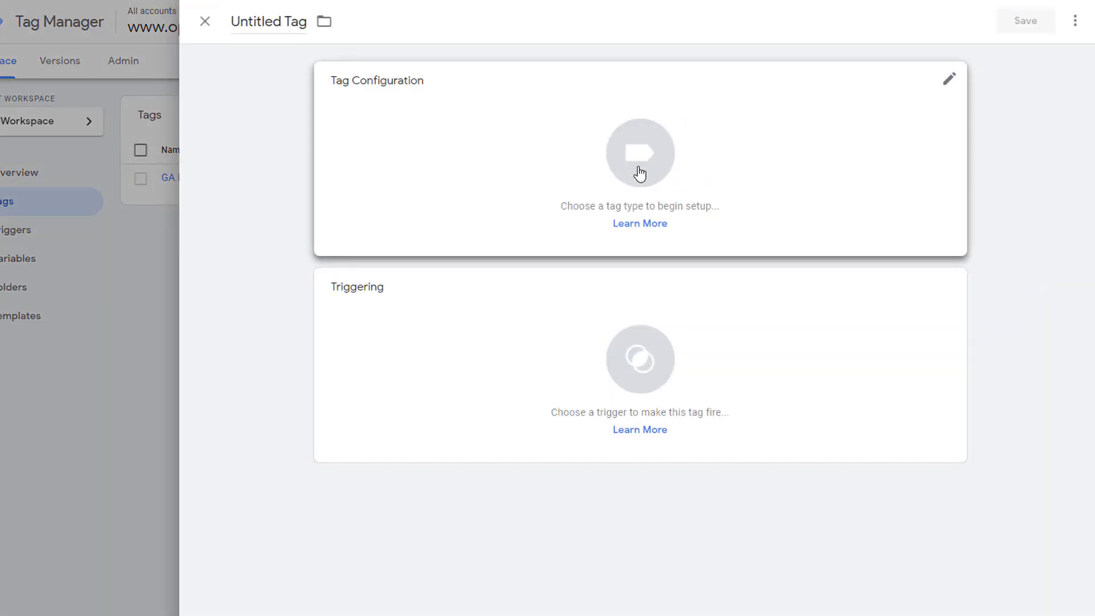
{"action": "left_click", "coordinate": [642, 204]}
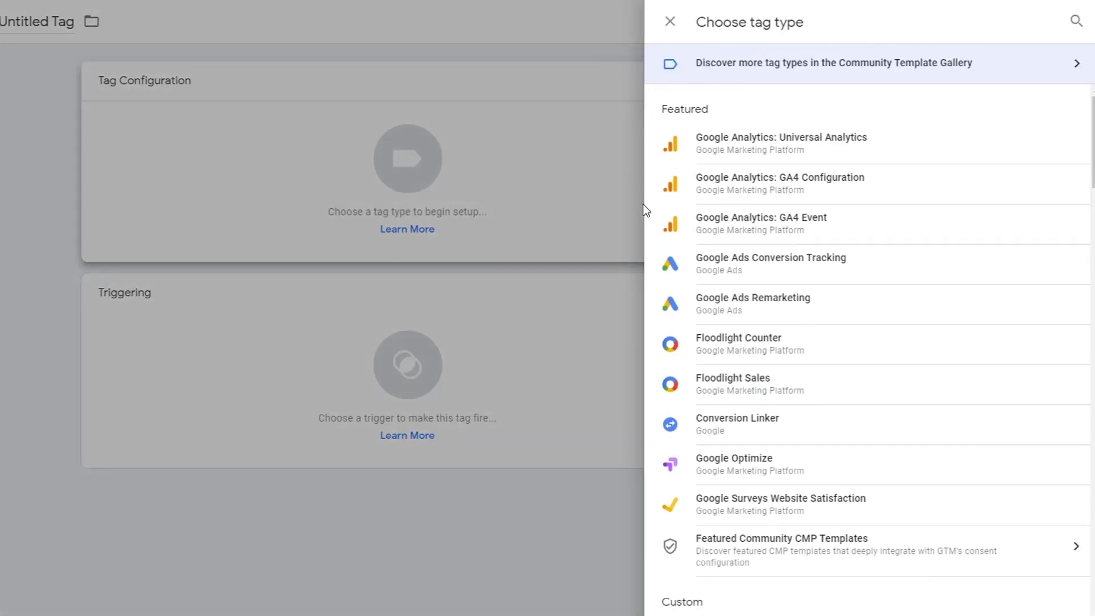
{"action": "left_click", "coordinate": [791, 147]}
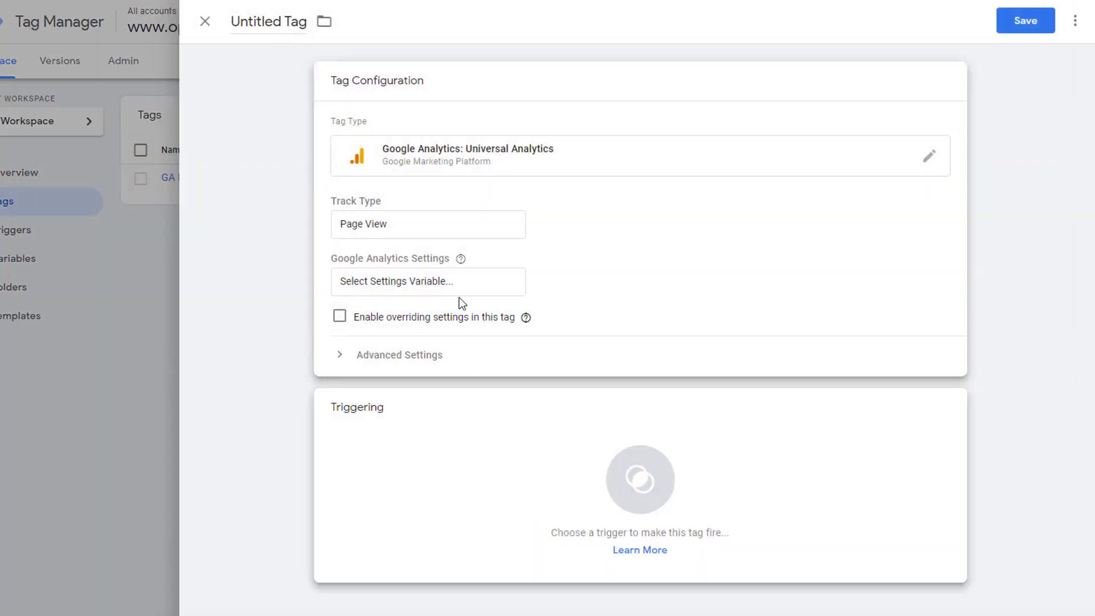
{"action": "left_click", "coordinate": [436, 224]}
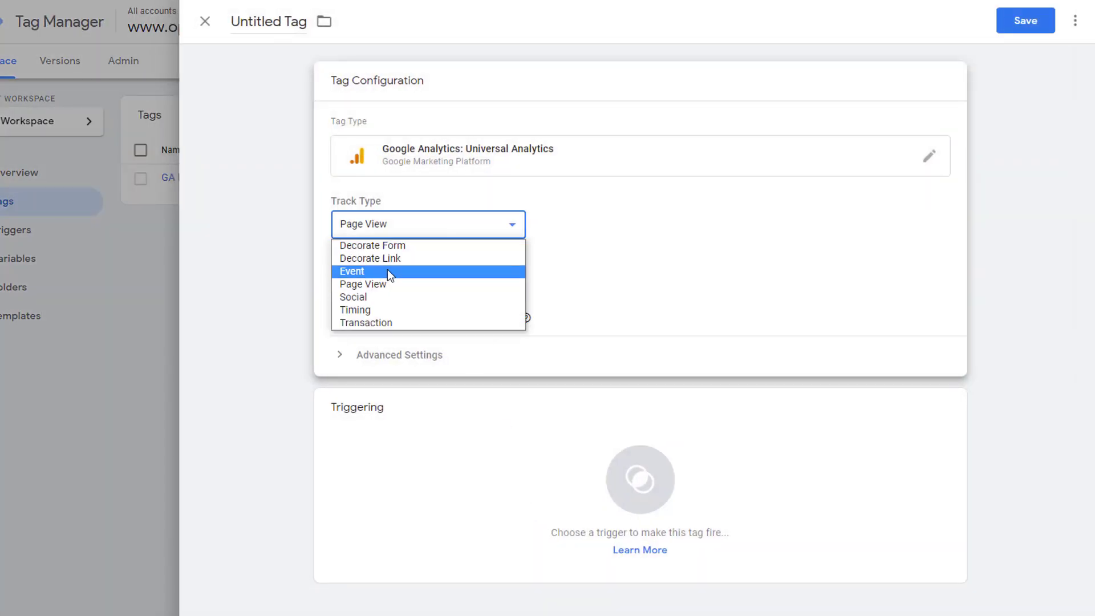
{"action": "left_click", "coordinate": [388, 269]}
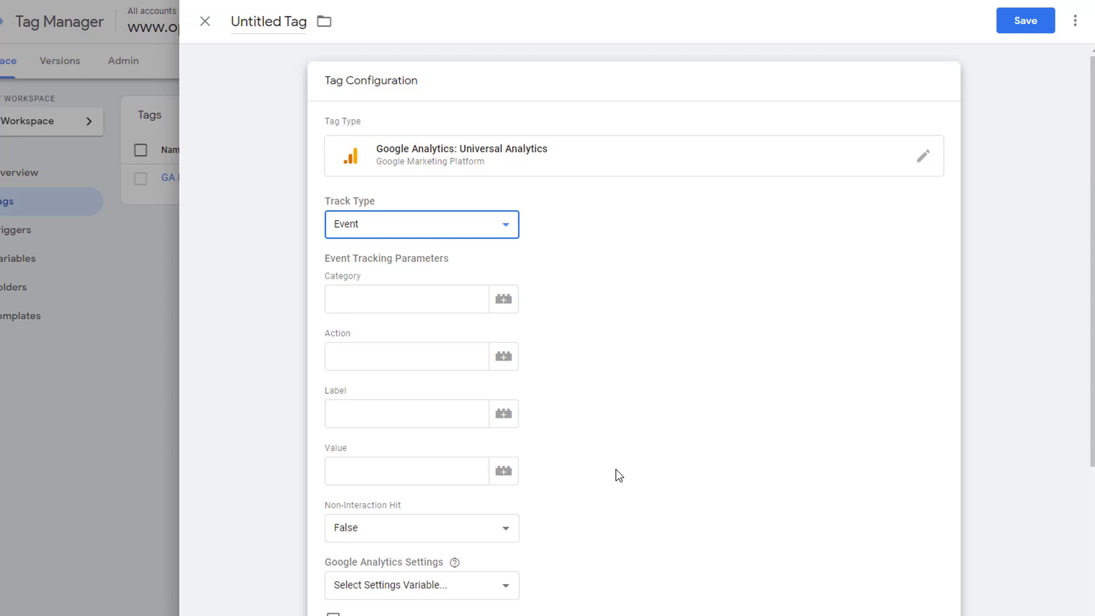
{"action": "scroll", "coordinate": [617, 471], "scroll_direction": "down", "scroll_amount": 1}
{"action": "scroll", "coordinate": [617, 471], "scroll_direction": "down", "scroll_amount": 3}
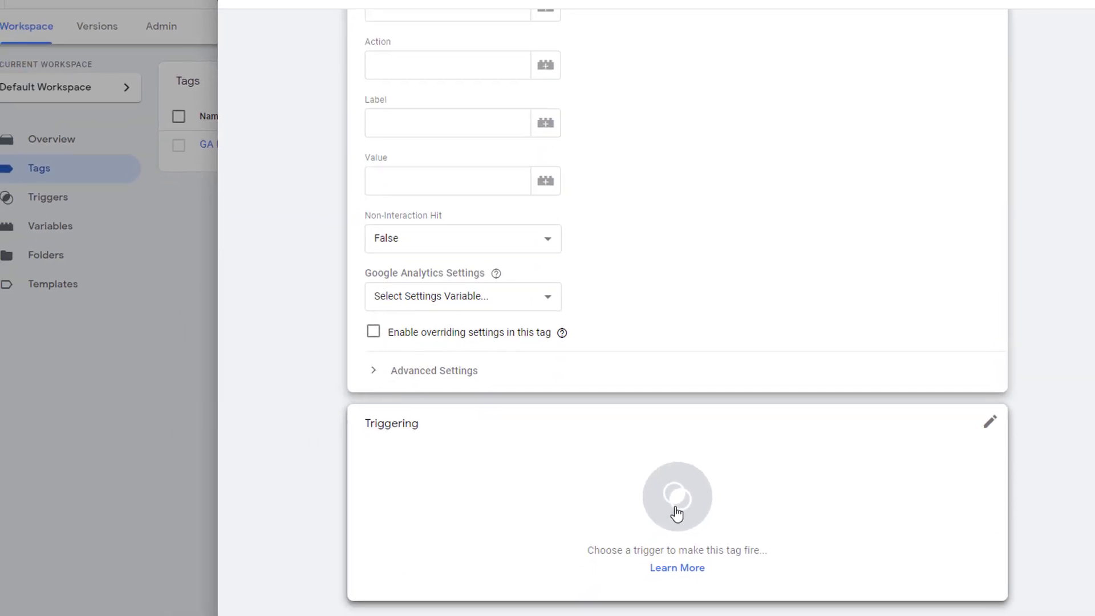